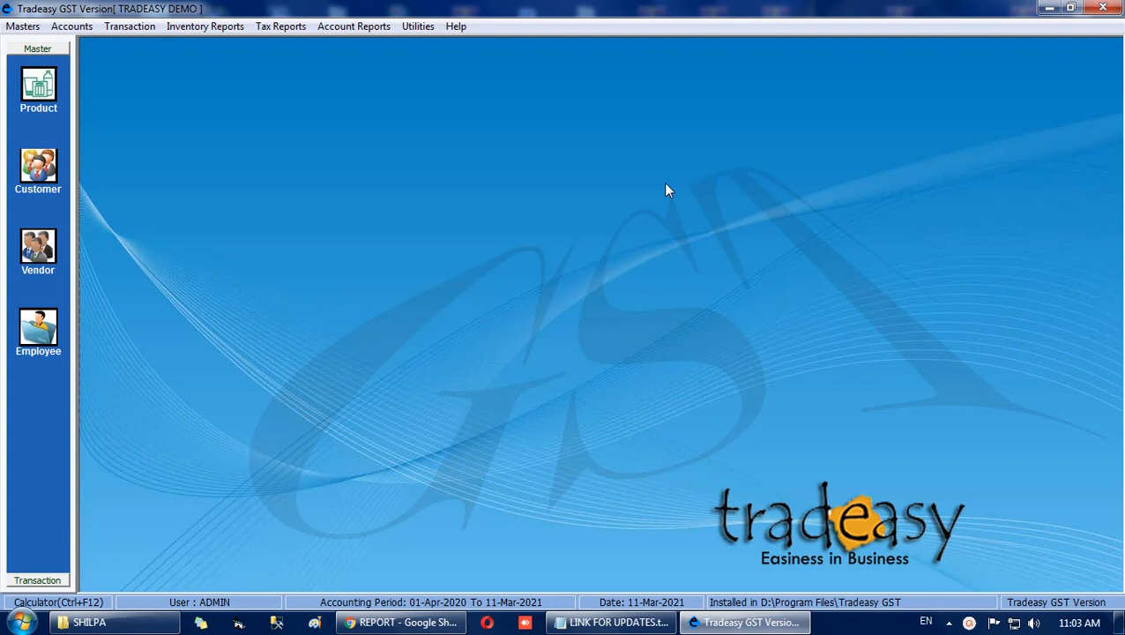
# Open the product master and enter a new product named SUGAR with code S and barcode 908.
pyautogui.click(39, 86)
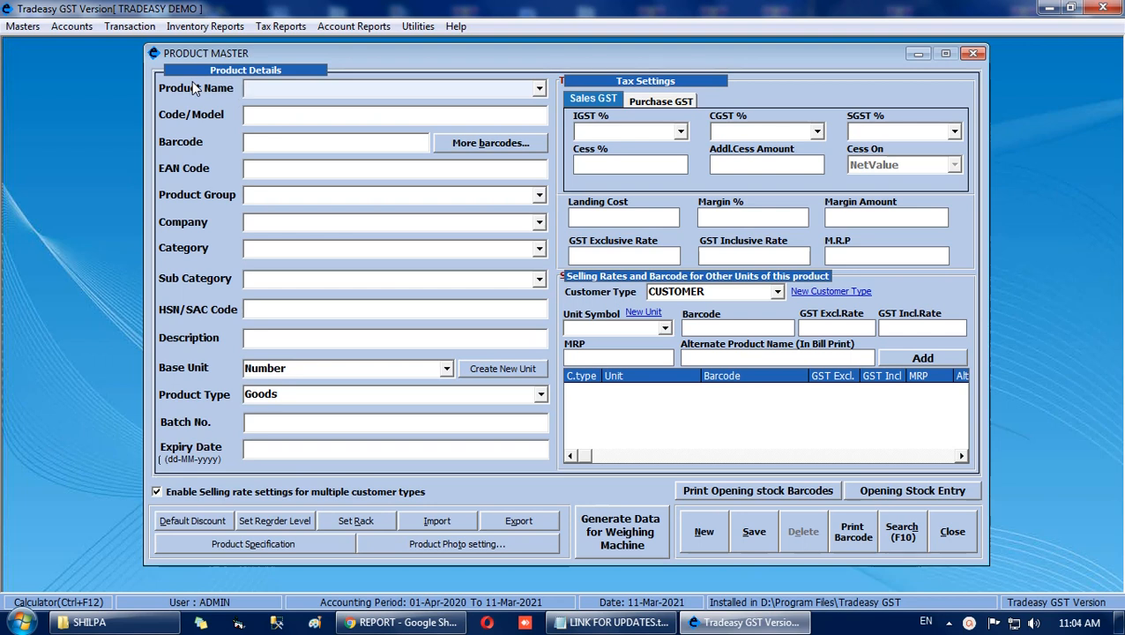
pyautogui.write('SUGAR')
pyautogui.press('Return')
pyautogui.write('S')
pyautogui.press('Return')
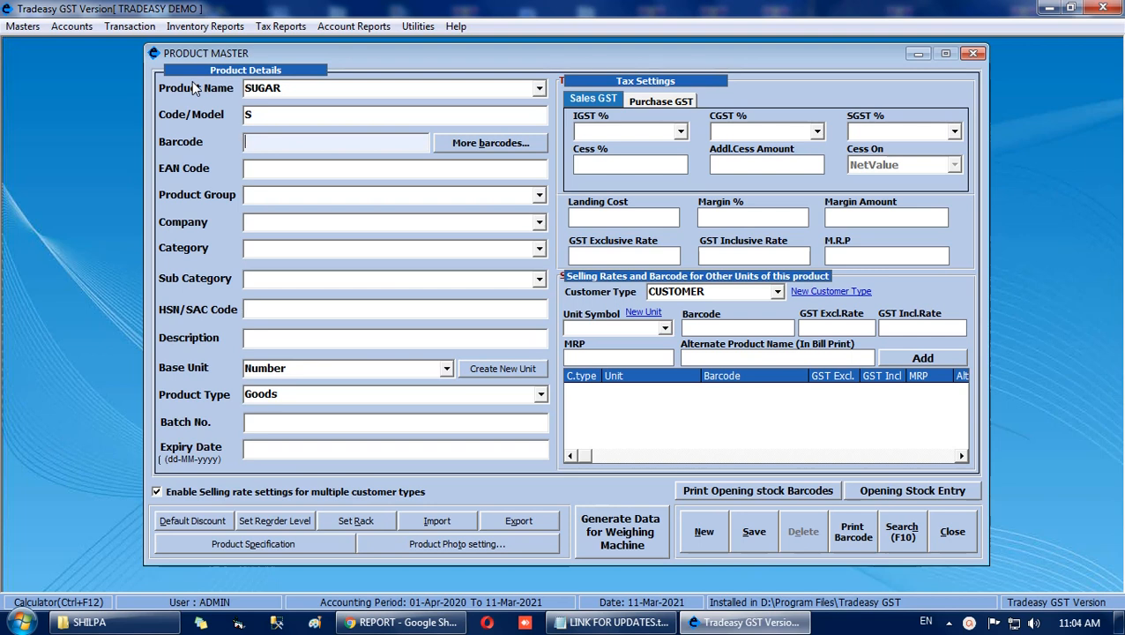
pyautogui.write('908')
pyautogui.press('Return')
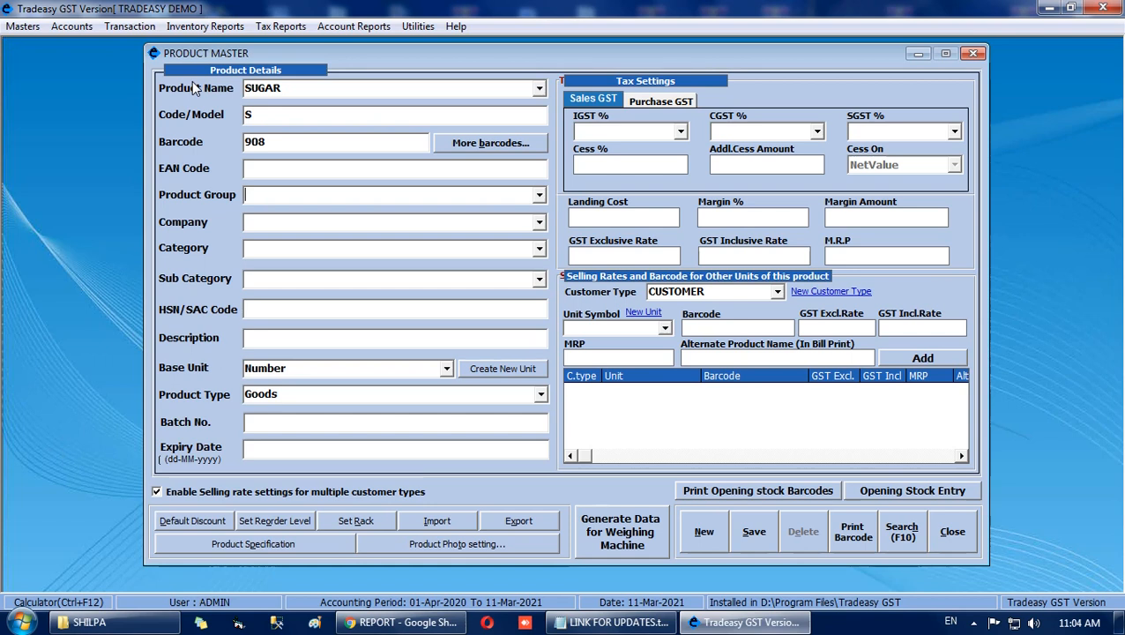
# Set the product group to COOKING SUPPLIES and the company to MADHUR, adding MADHUR as a new company.
pyautogui.write('COOKING SUPPLIES')
pyautogui.press('Return')
pyautogui.press('Return')
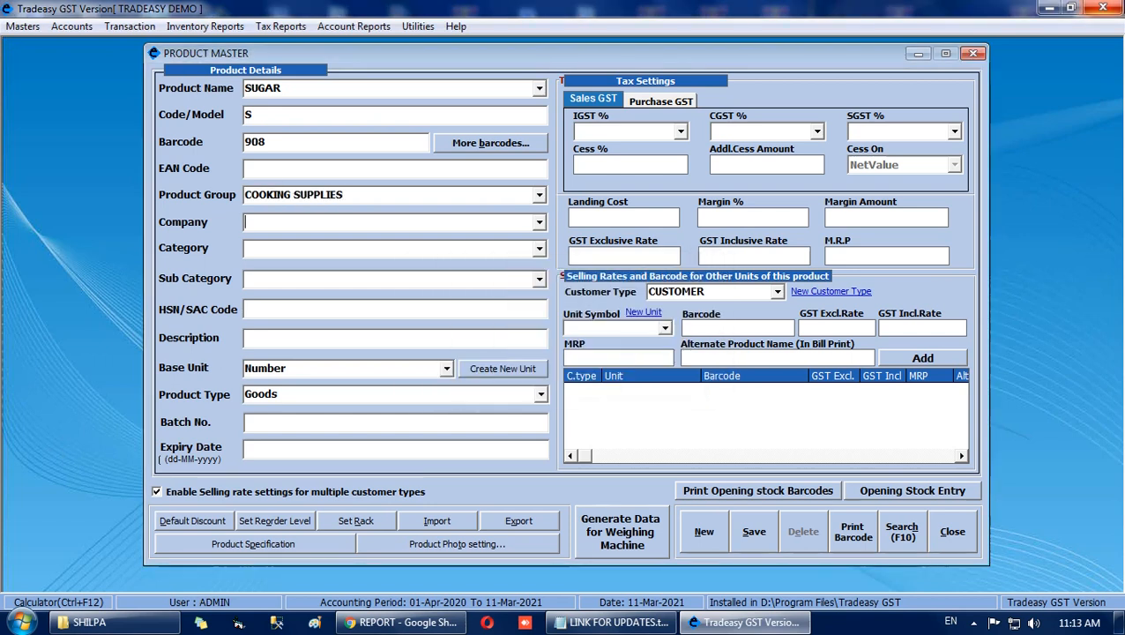
pyautogui.write('MADHUR')
pyautogui.press('Return')
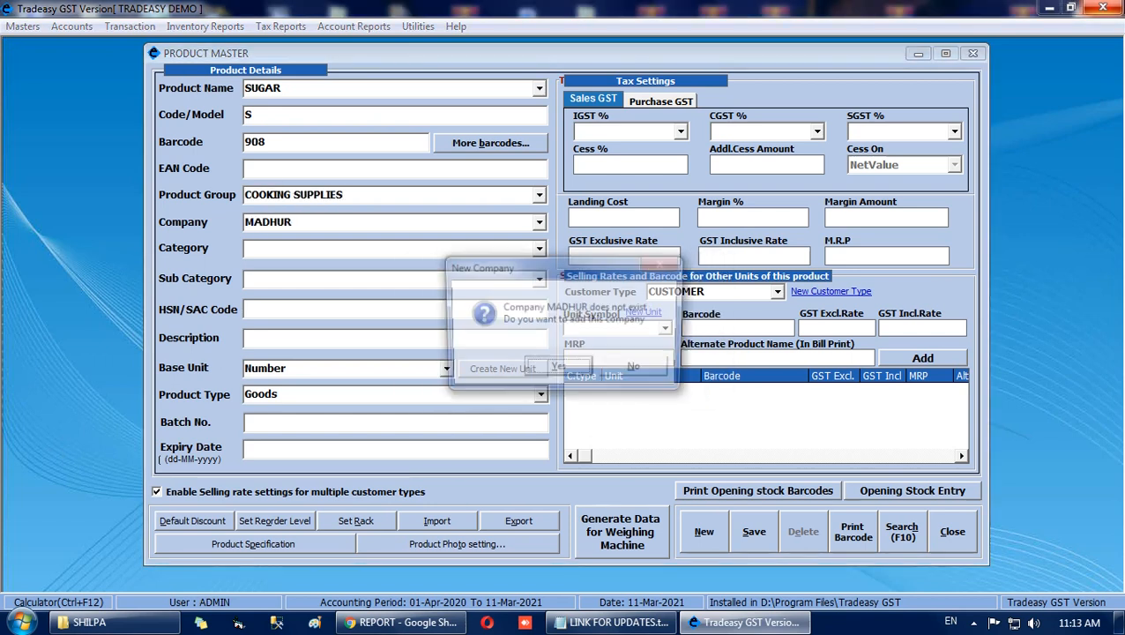
pyautogui.press('Return')
# Set the product's category to BROWN SUGAR and its HSN/SAC code to 8765.
pyautogui.write('BROWN SUGAR')
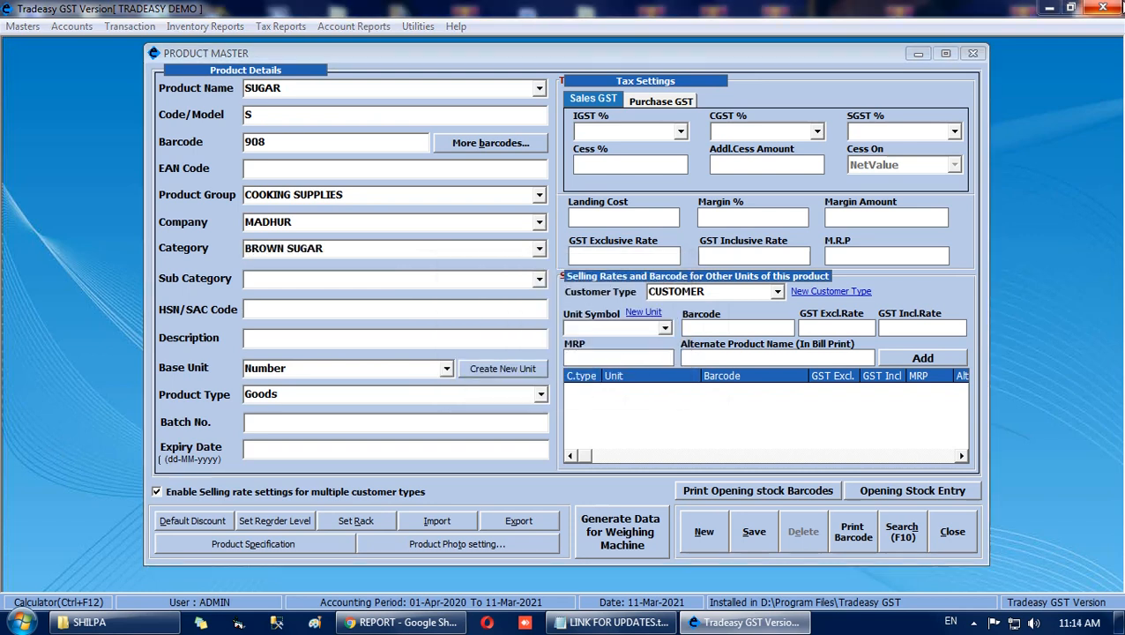
pyautogui.press('Return')
pyautogui.press('Return')
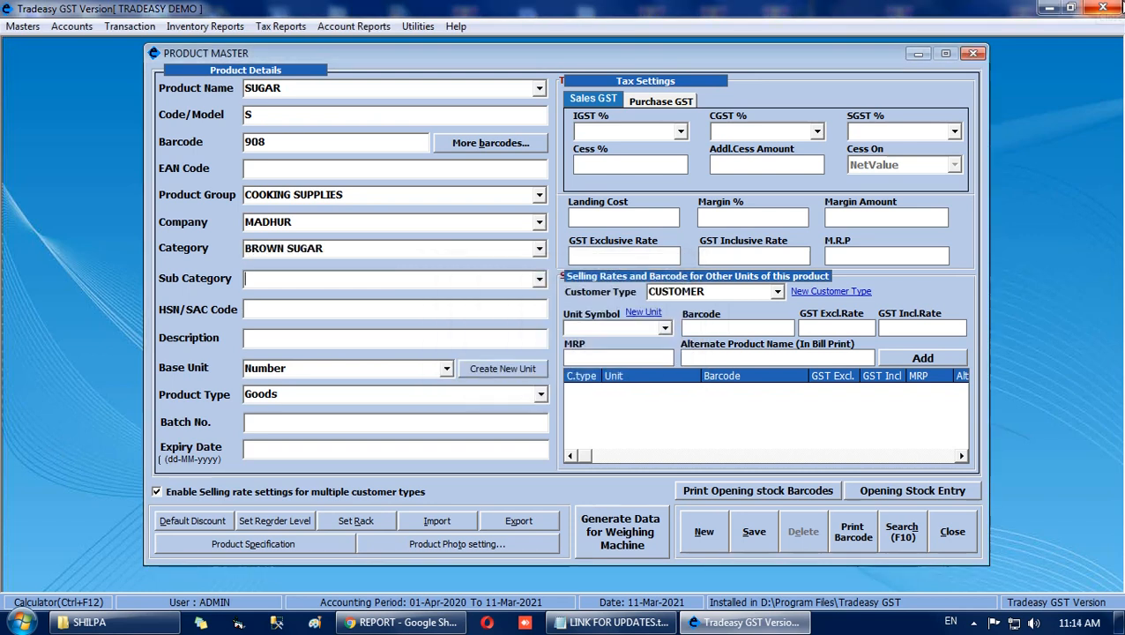
pyautogui.press('Return')
pyautogui.write('8765')
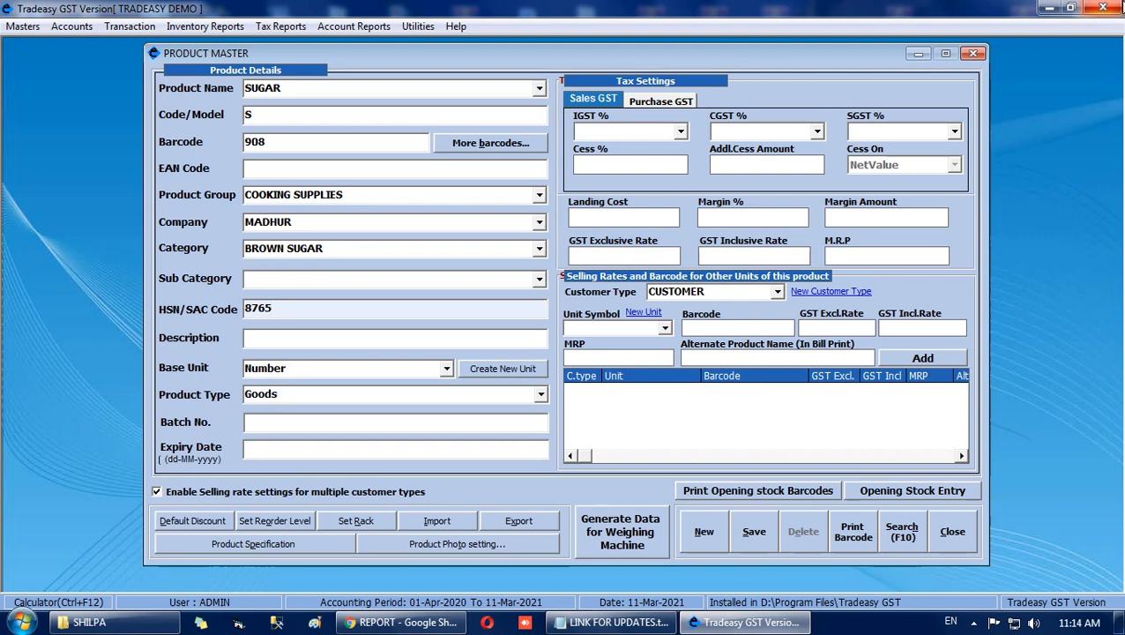
pyautogui.press('Return')
pyautogui.press('Return')
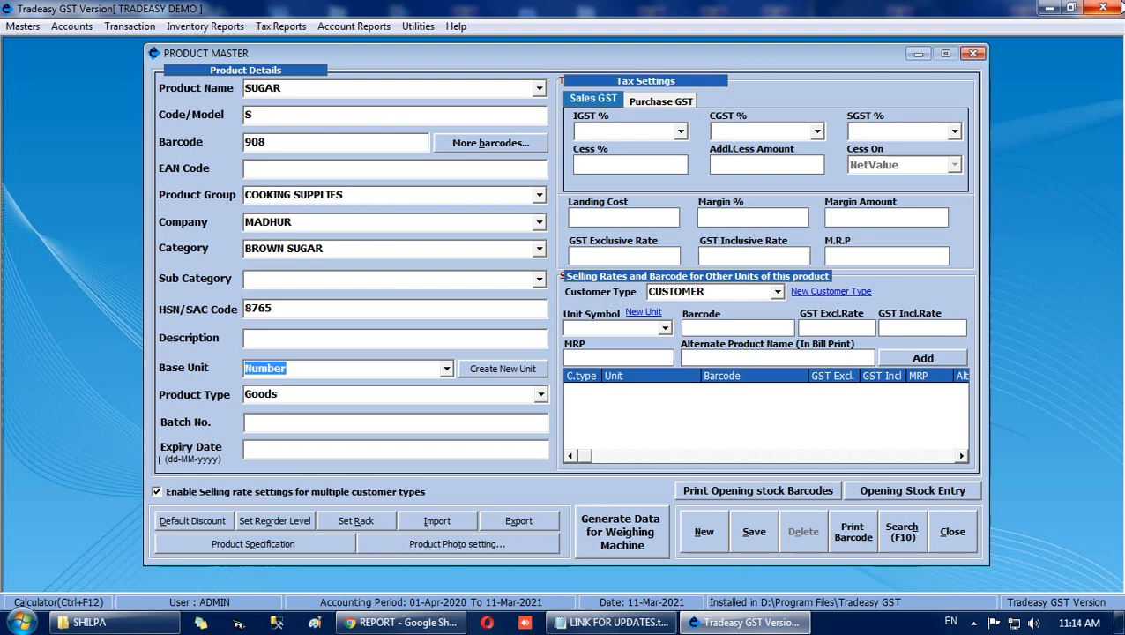
# Set the base unit of SUGAR to Kilogram and its sales IGST rate to 0%.
pyautogui.write('K')
pyautogui.press('Return')
pyautogui.press('Return')
pyautogui.write('0')
# Set the landing cost to 35, the GST inclusive rate to 45 and the M.R.P to 50, and save the product.
pyautogui.press('Return')
pyautogui.press('Return')
pyautogui.write('35')
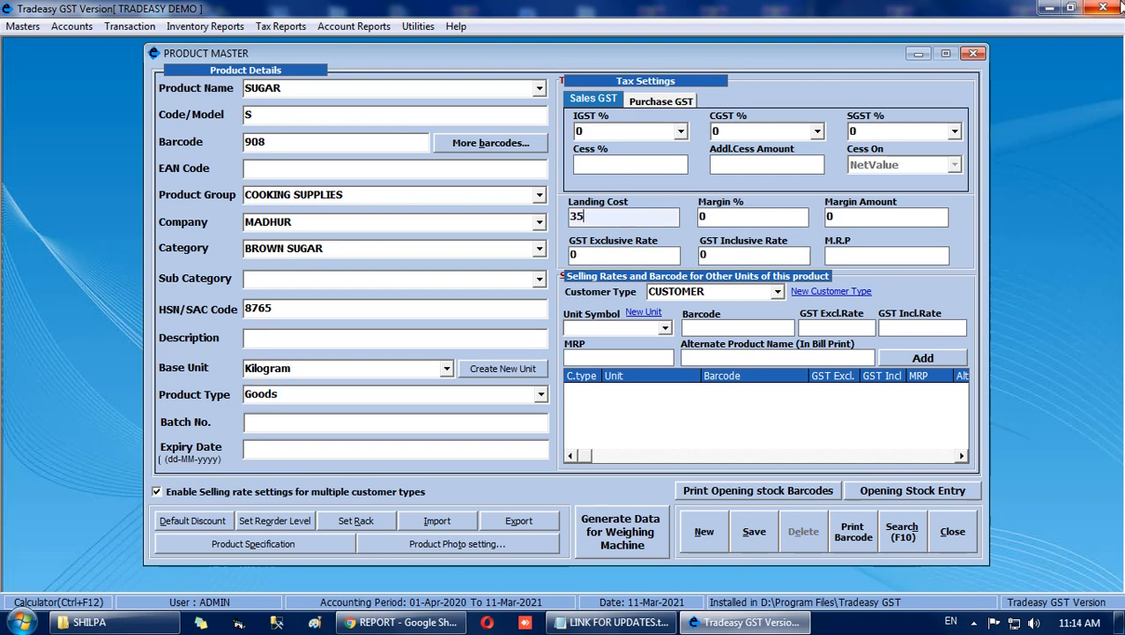
pyautogui.press('Return')
pyautogui.press('Return')
pyautogui.press('Return')
pyautogui.write('45')
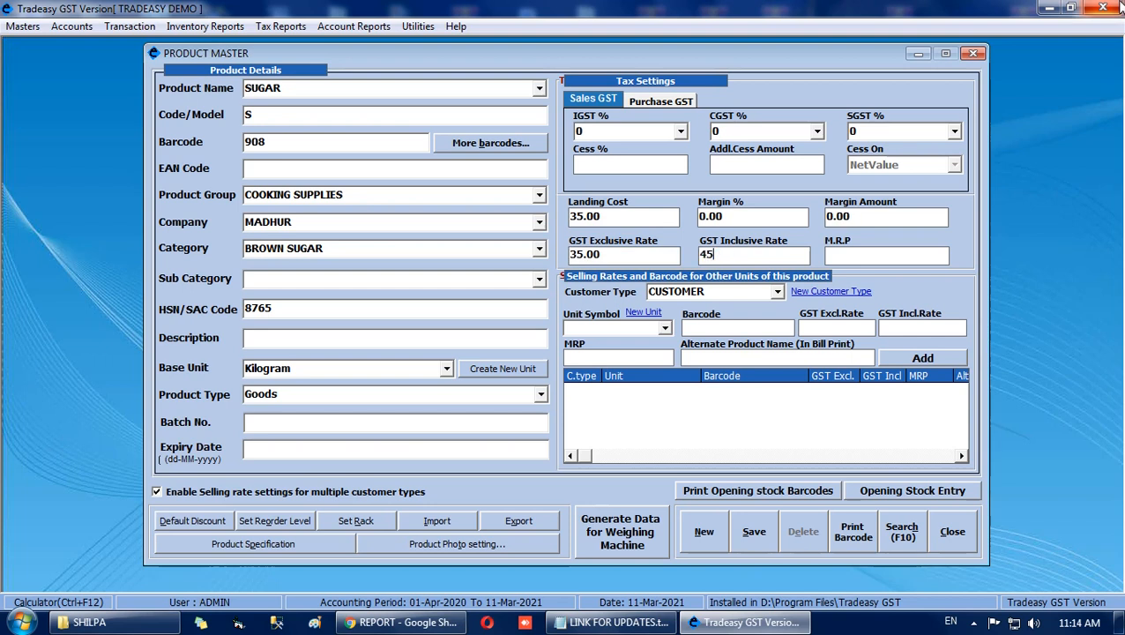
pyautogui.press('Return')
pyautogui.write('50')
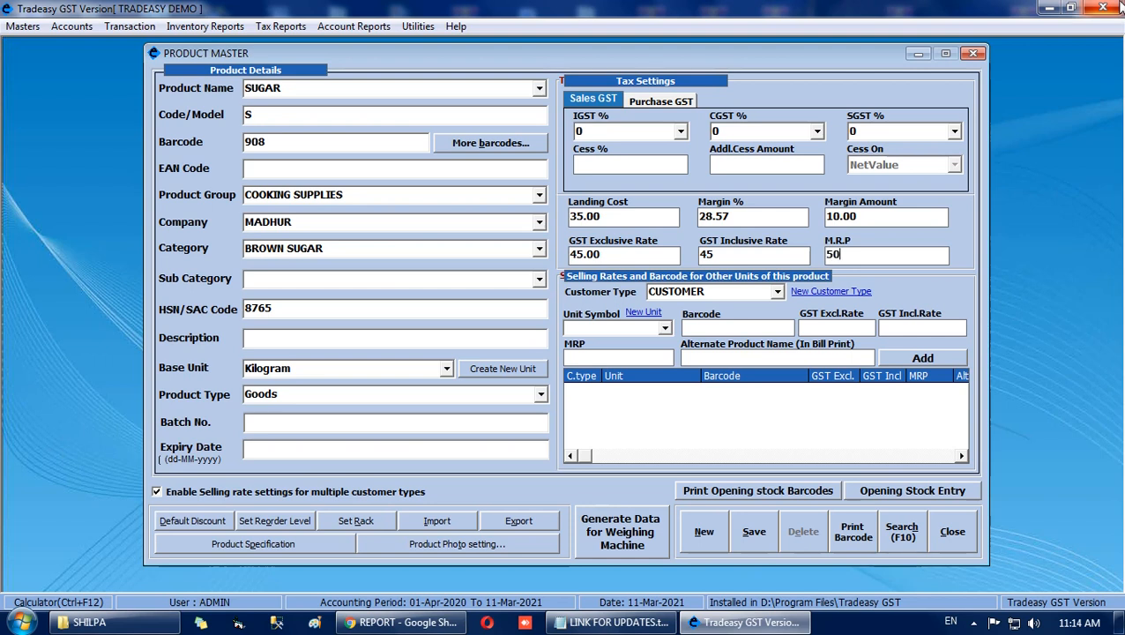
pyautogui.press('Return')
pyautogui.click(754, 530)
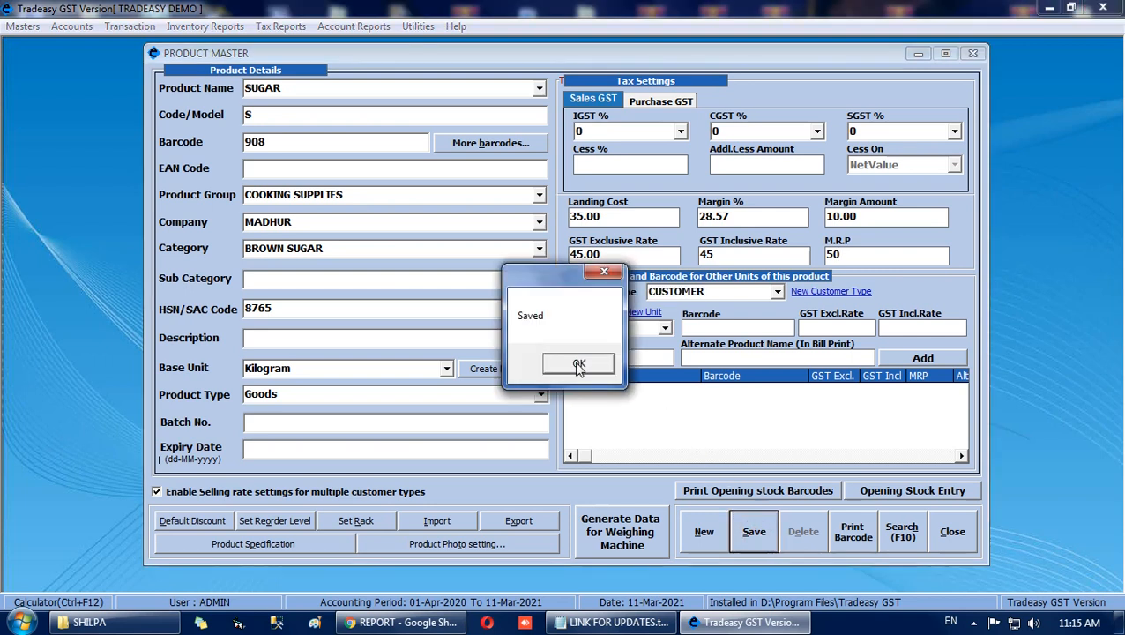
pyautogui.click(578, 365)
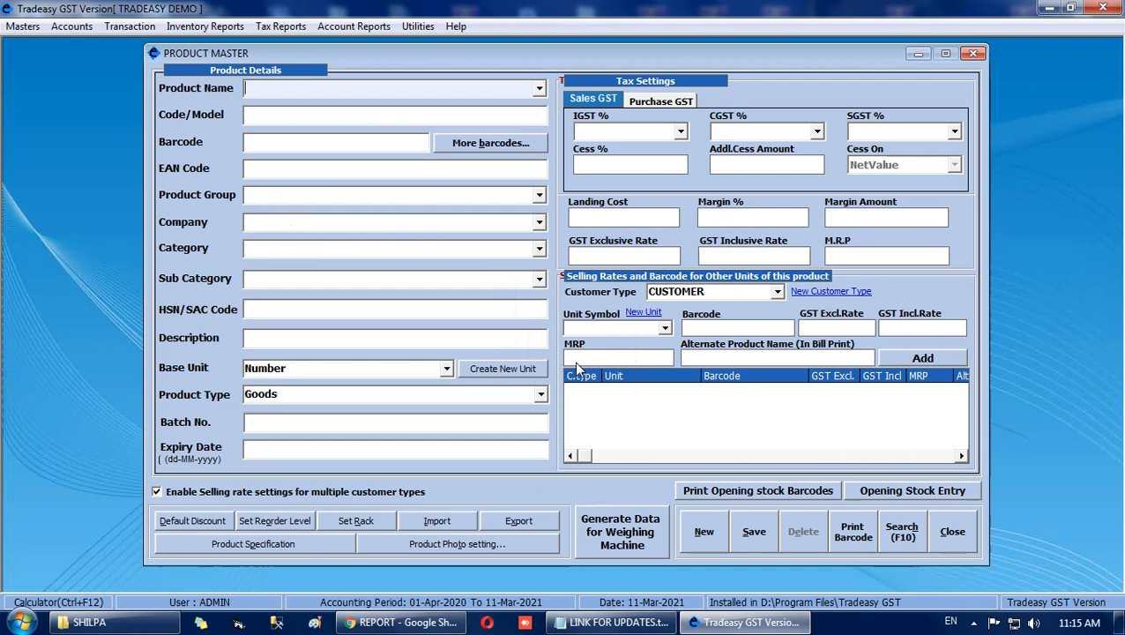
# Enter a second product named CADBURY DIARY MILK with code CDM and barcode 345.
pyautogui.write('CADBURY DIARY MILK')
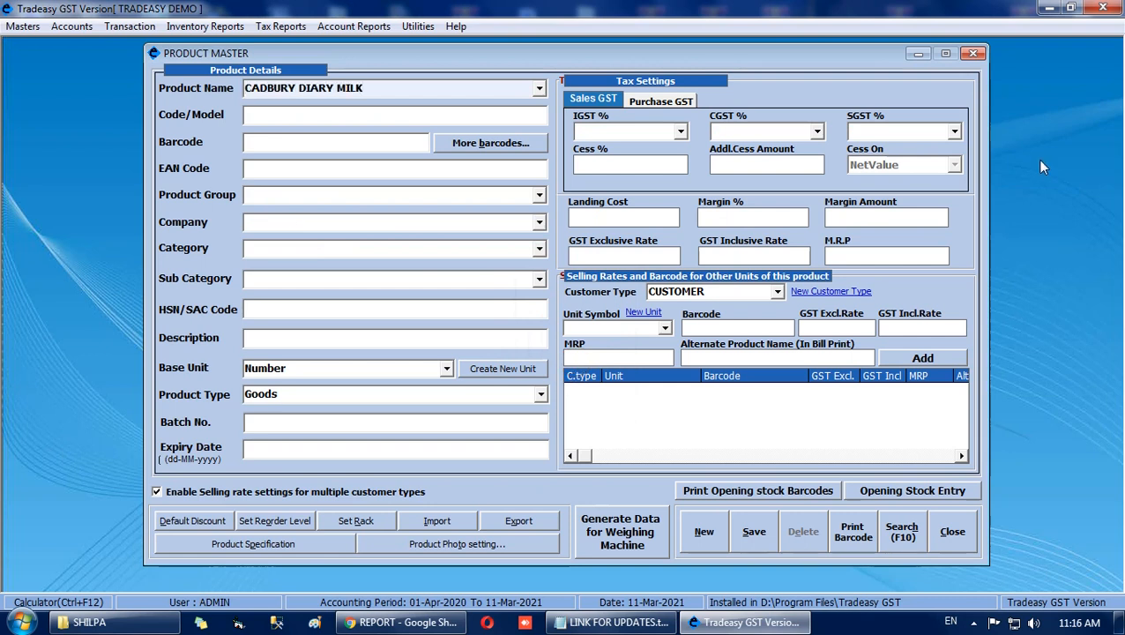
pyautogui.press('Return')
pyautogui.write('CDM')
pyautogui.press('Return')
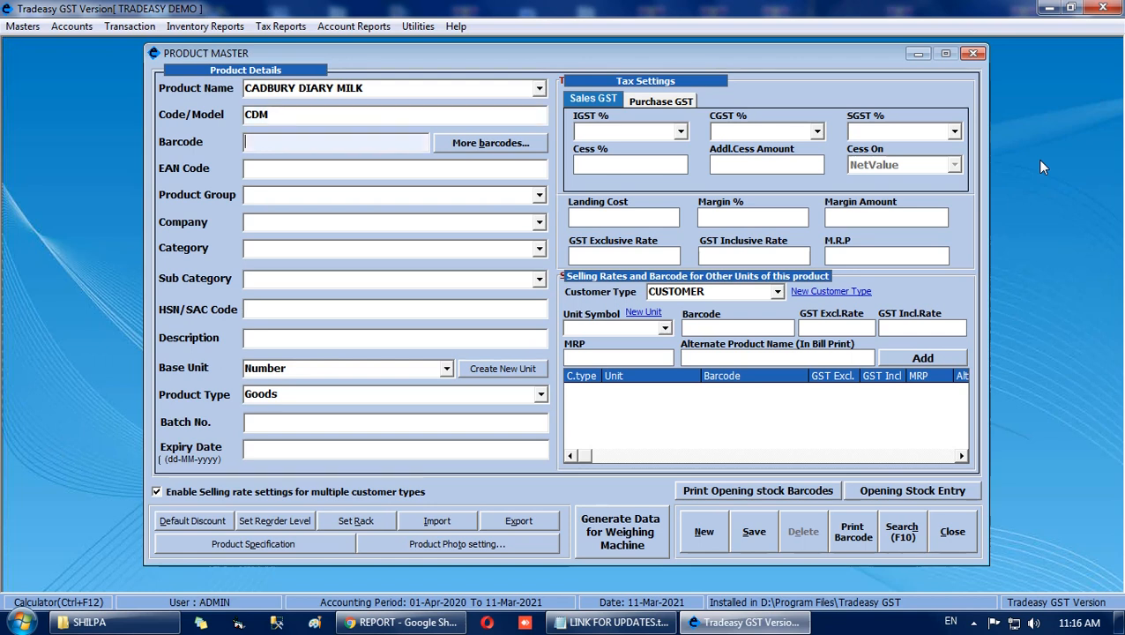
pyautogui.write('345')
pyautogui.press('Return')
# Assign the product to group CHOCOLATES and company CADBURY, adding both as new entries.
pyautogui.write('CHOCOLA')
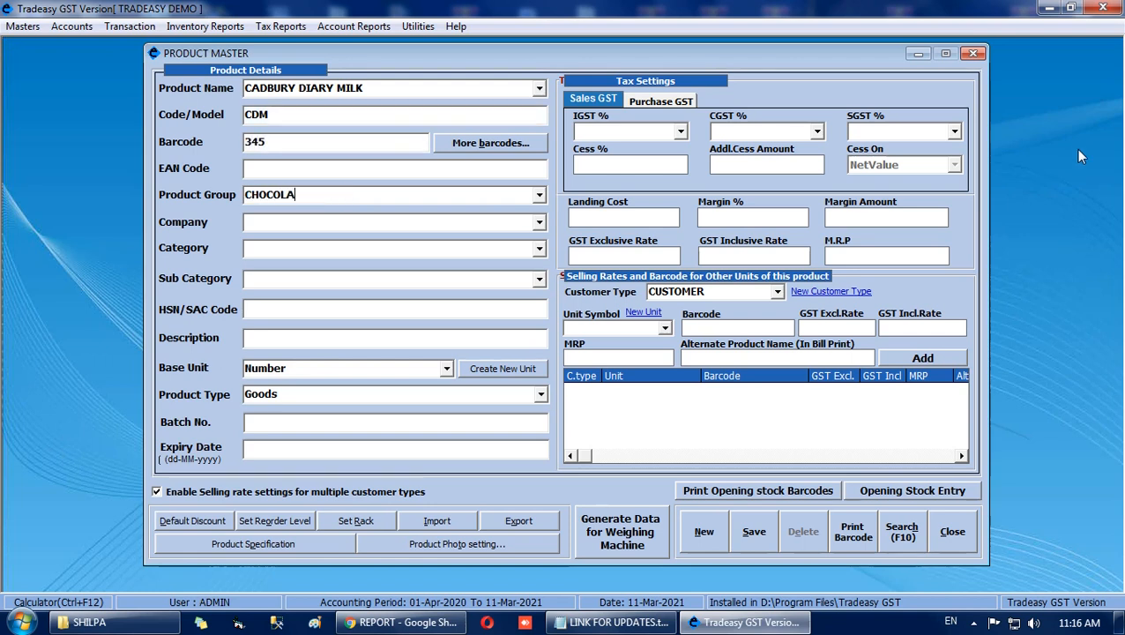
pyautogui.write('TES')
pyautogui.press('Return')
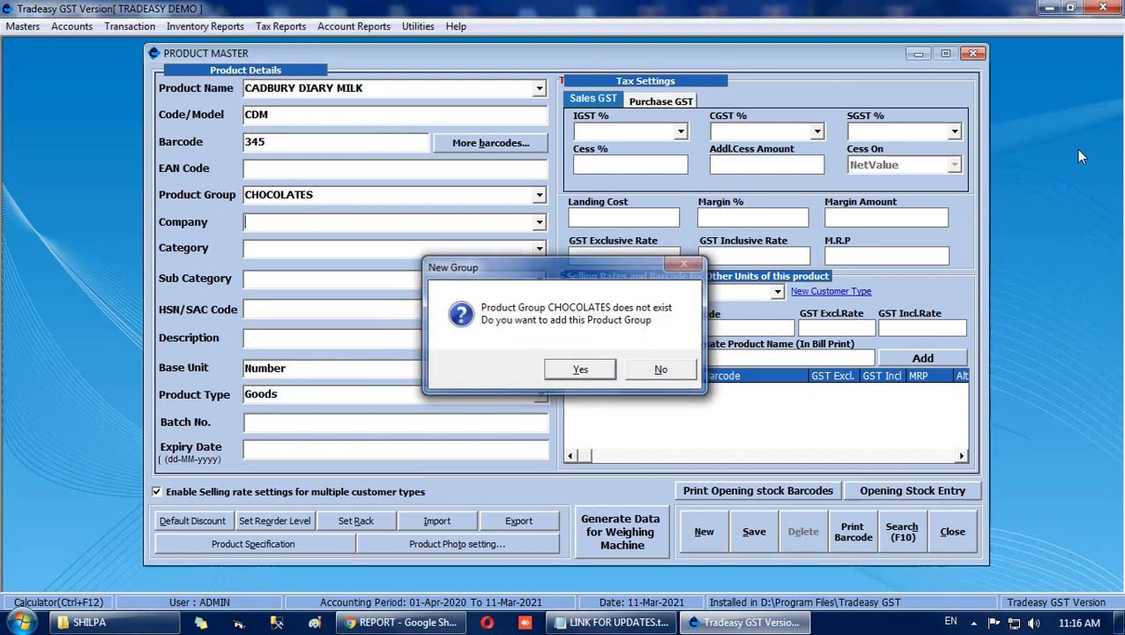
pyautogui.press('Return')
pyautogui.write('CADBURY')
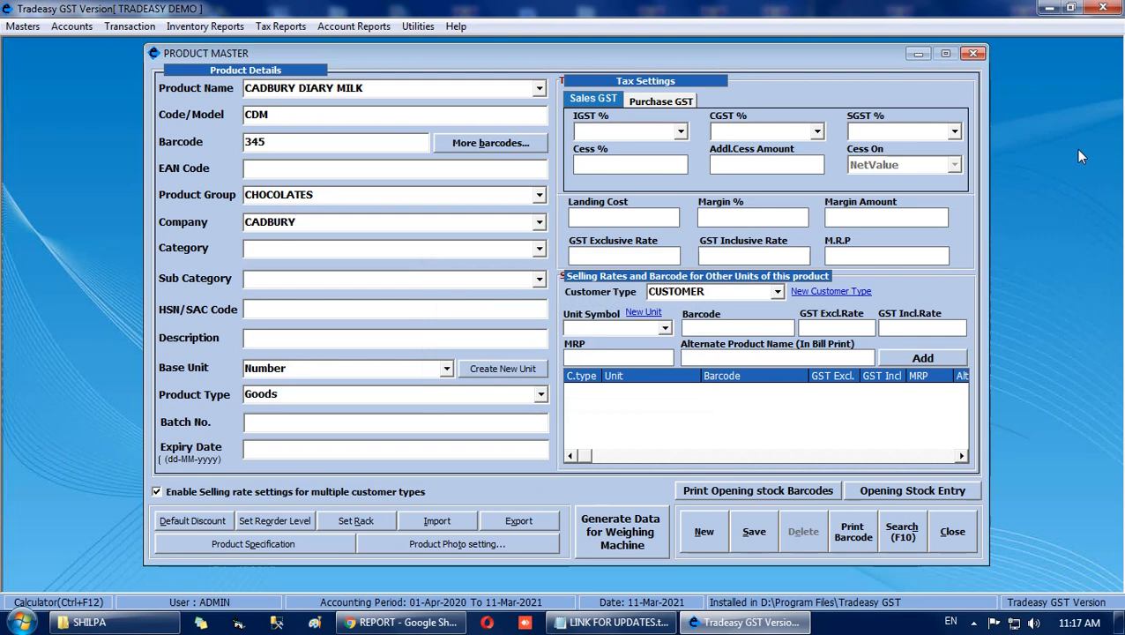
pyautogui.press('Return')
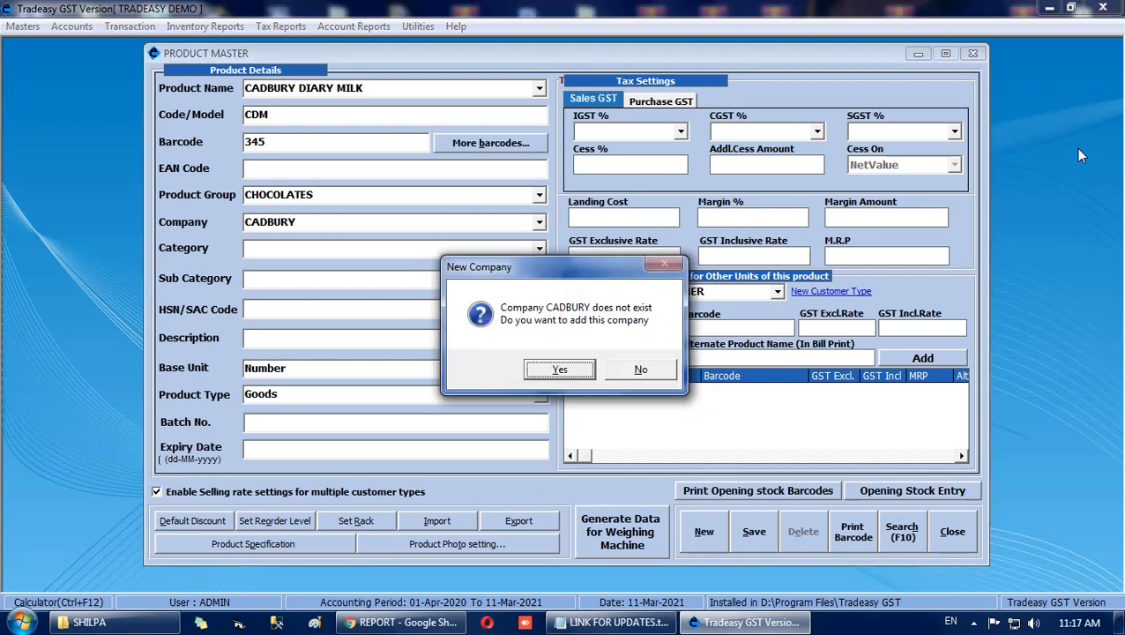
pyautogui.press('Return')
# Leave the category and sub category blank and set the HSN/SAC code to 234.
pyautogui.press('Return')
pyautogui.press('Return')
pyautogui.write('234')
pyautogui.press('Return')
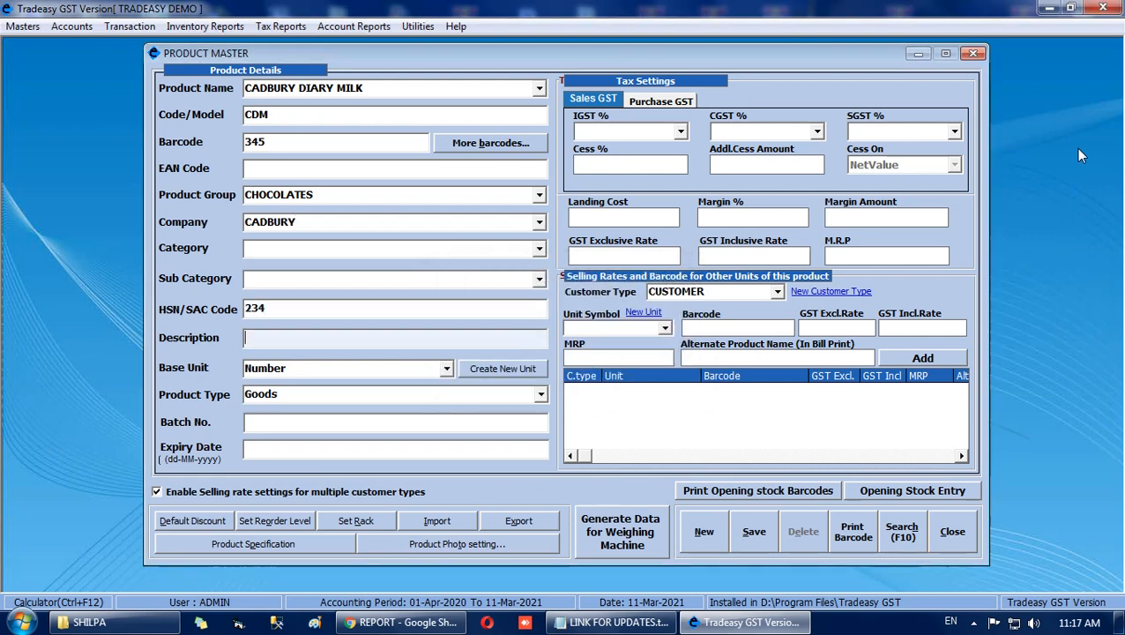
pyautogui.press('Return')
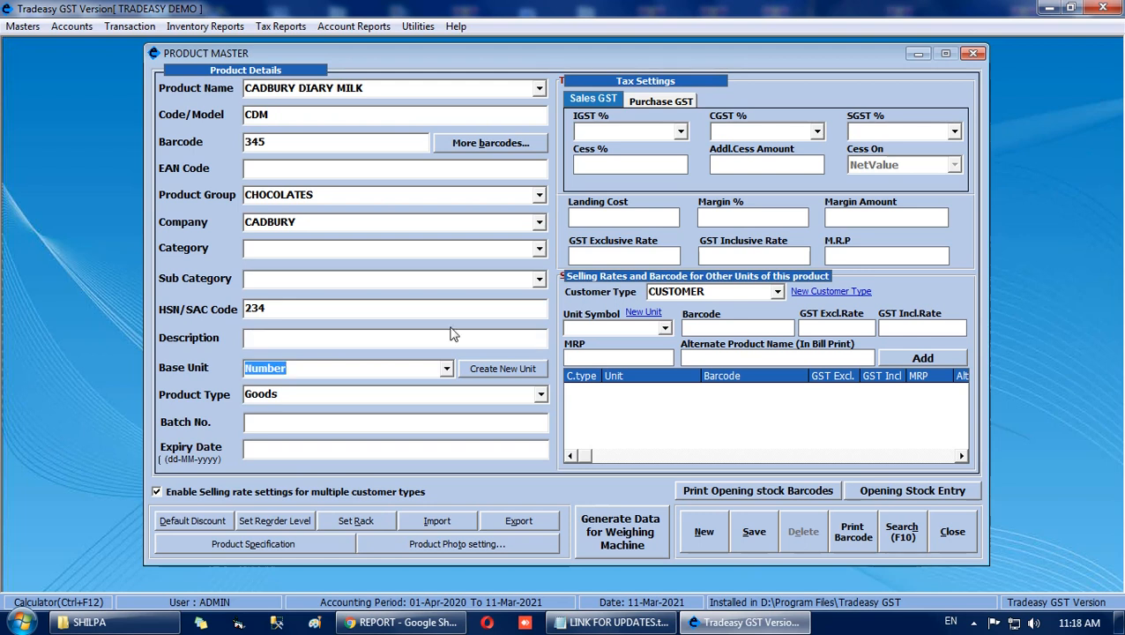
# Create a new unit in the QUANTITY category named Box10 with the symbol Bx10.
pyautogui.click(508, 367)
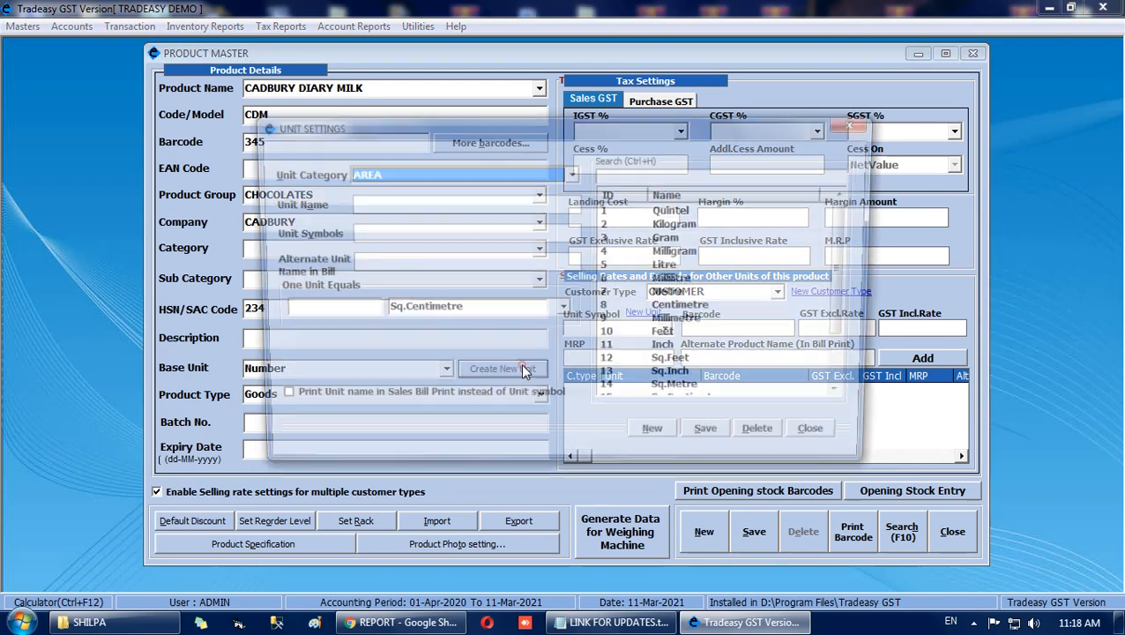
pyautogui.click(573, 176)
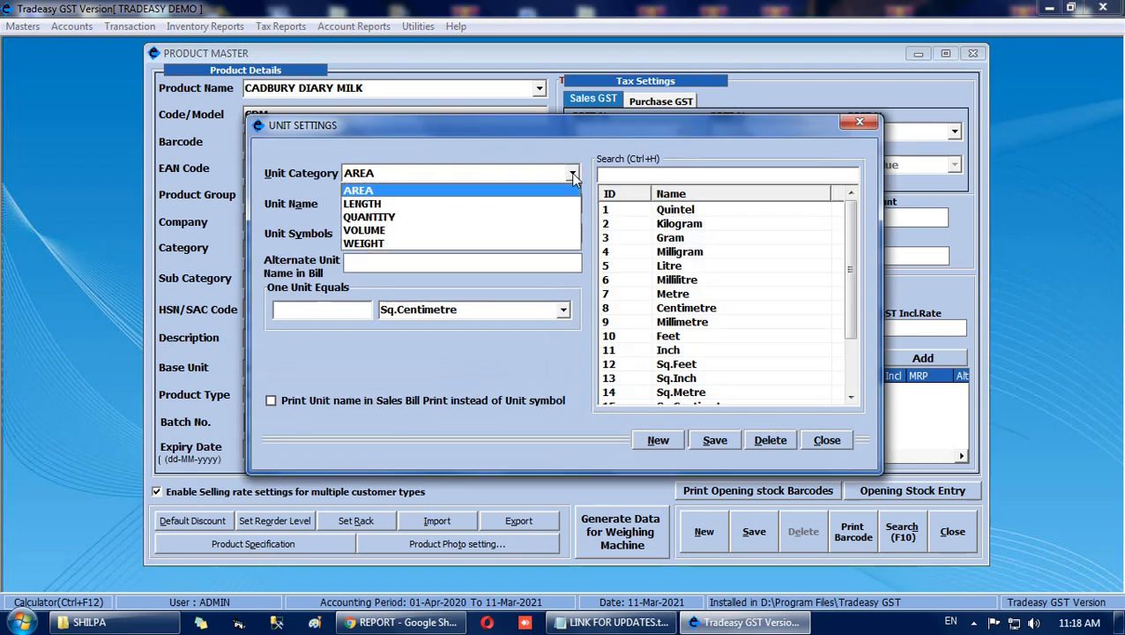
pyautogui.click(548, 217)
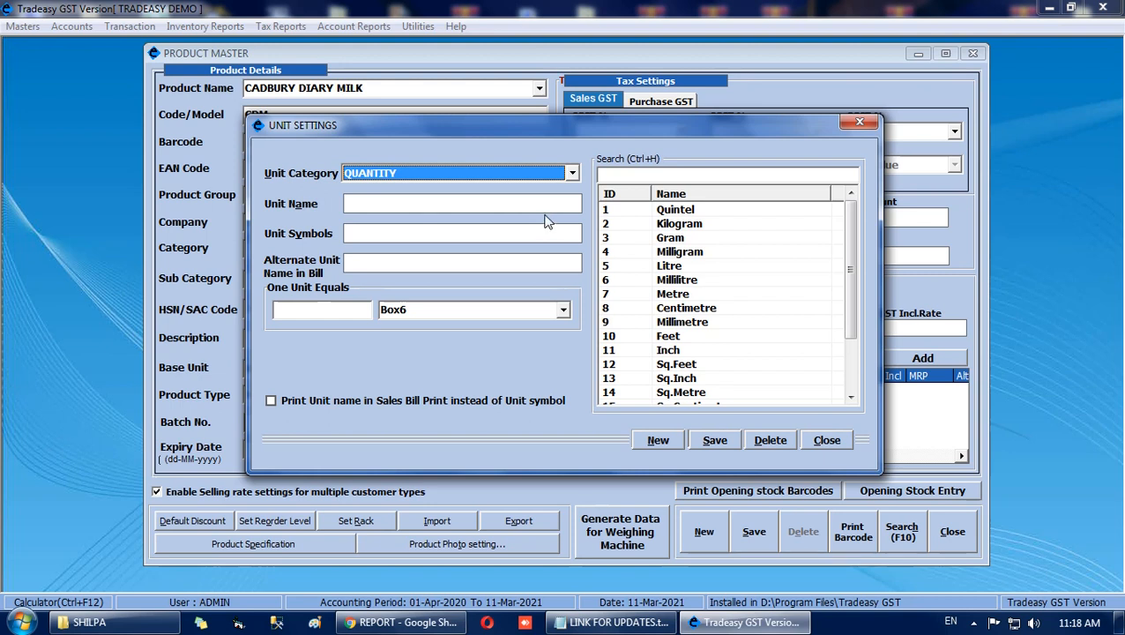
pyautogui.click(379, 203)
pyautogui.write('Bo')
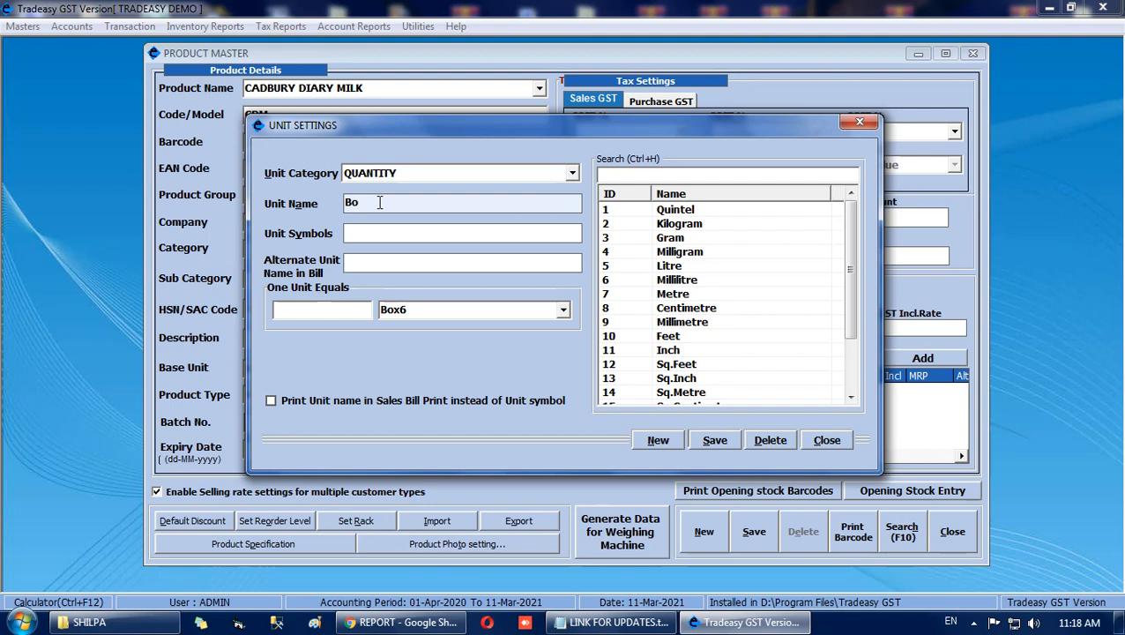
pyautogui.write('x10')
pyautogui.press('Return')
pyautogui.write('Bx')
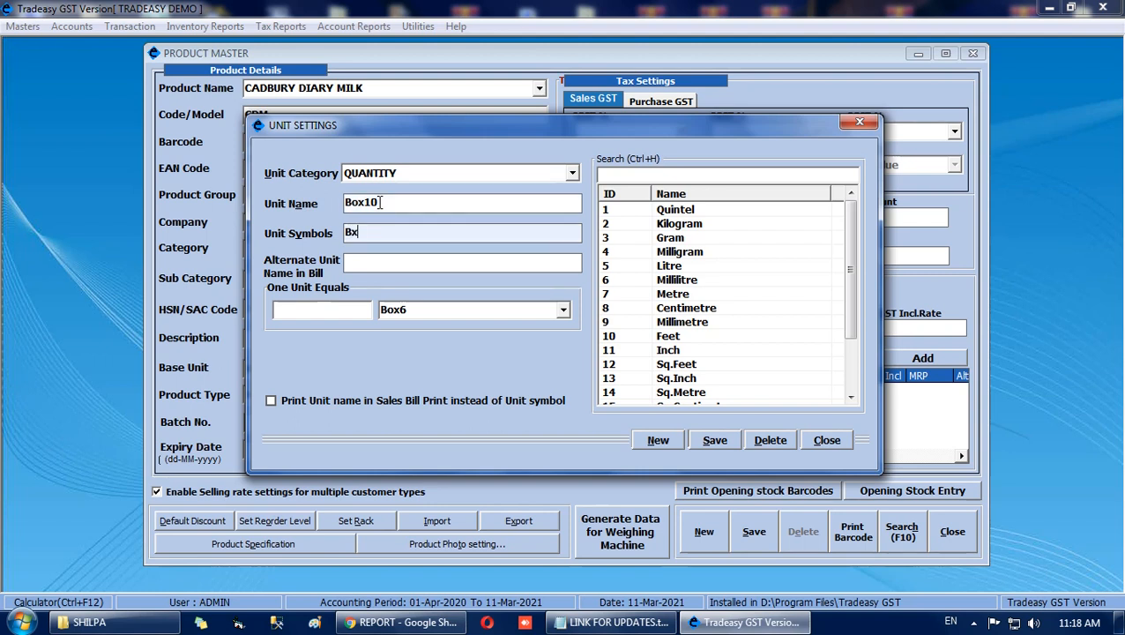
pyautogui.write('10')
pyautogui.press('Return')
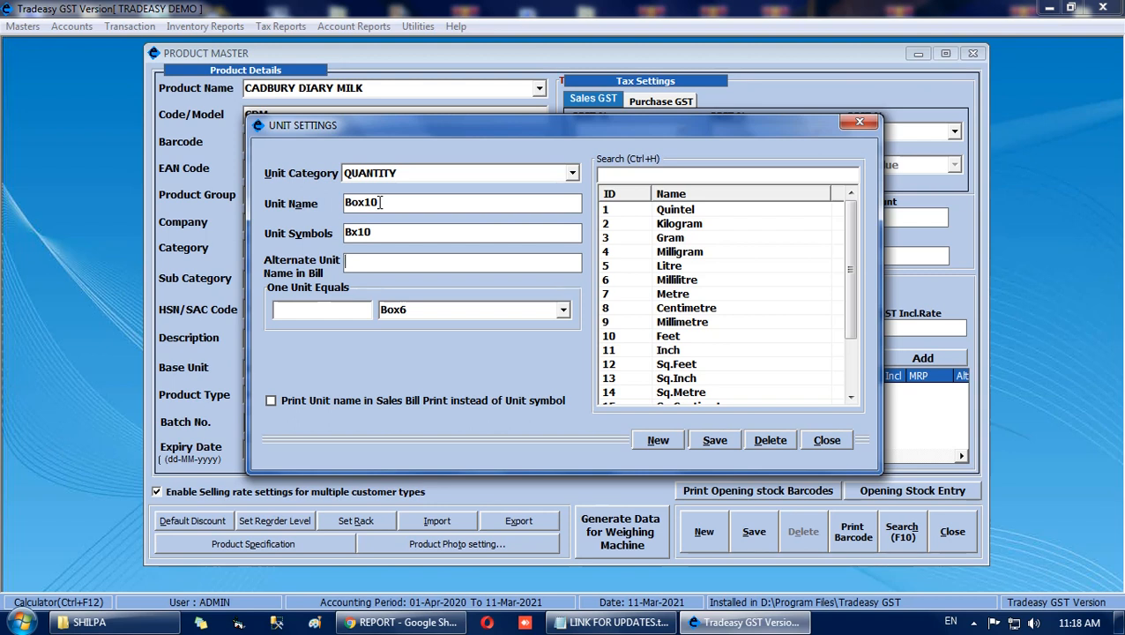
# Define one Box10 as equal to 10 Number, save the unit and close the unit settings.
pyautogui.press('Return')
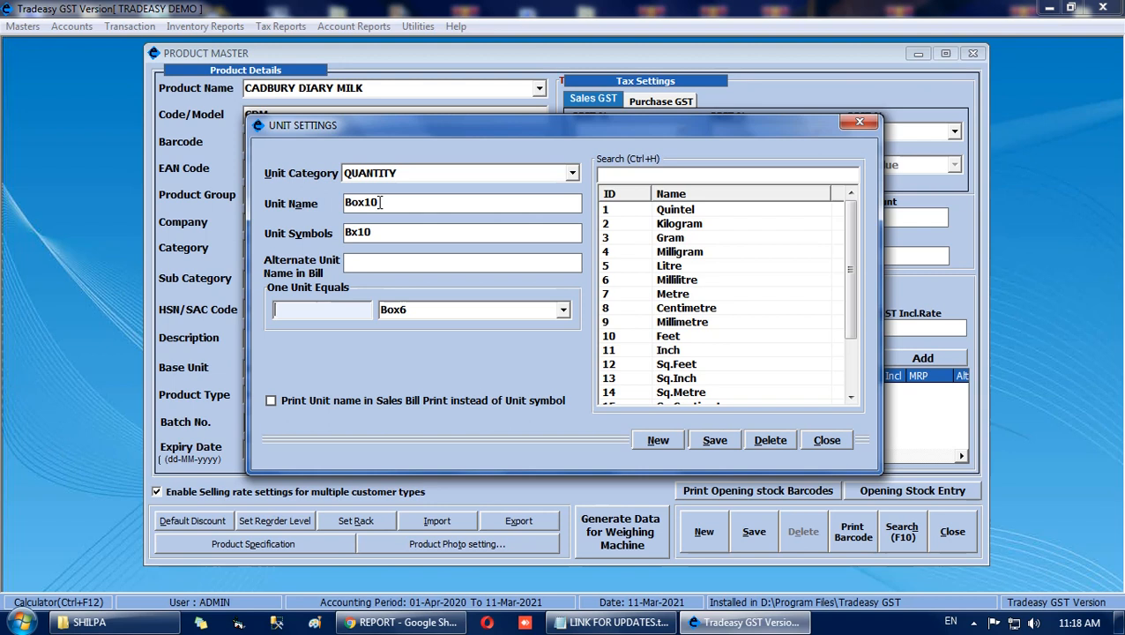
pyautogui.write('10')
pyautogui.press('Return')
pyautogui.click(562, 309)
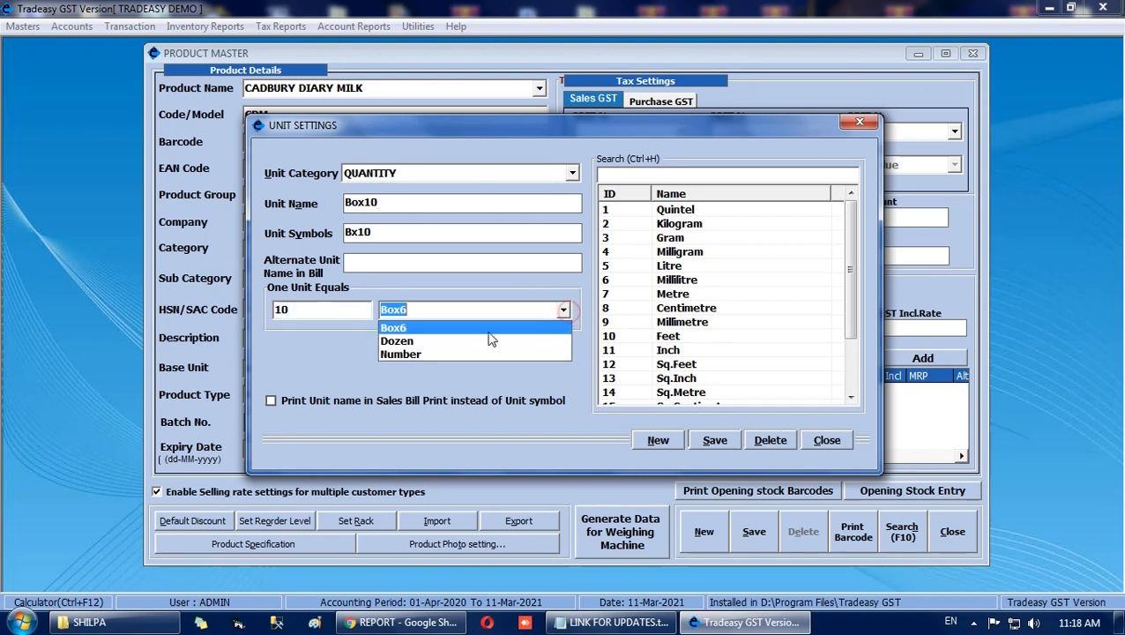
pyautogui.click(452, 354)
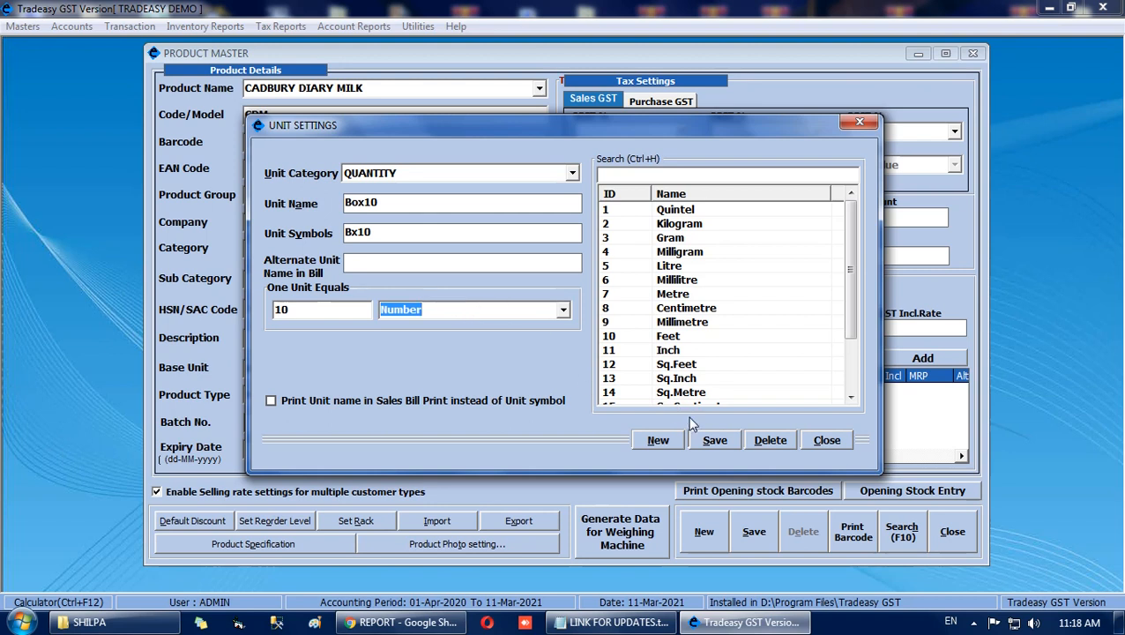
pyautogui.click(715, 440)
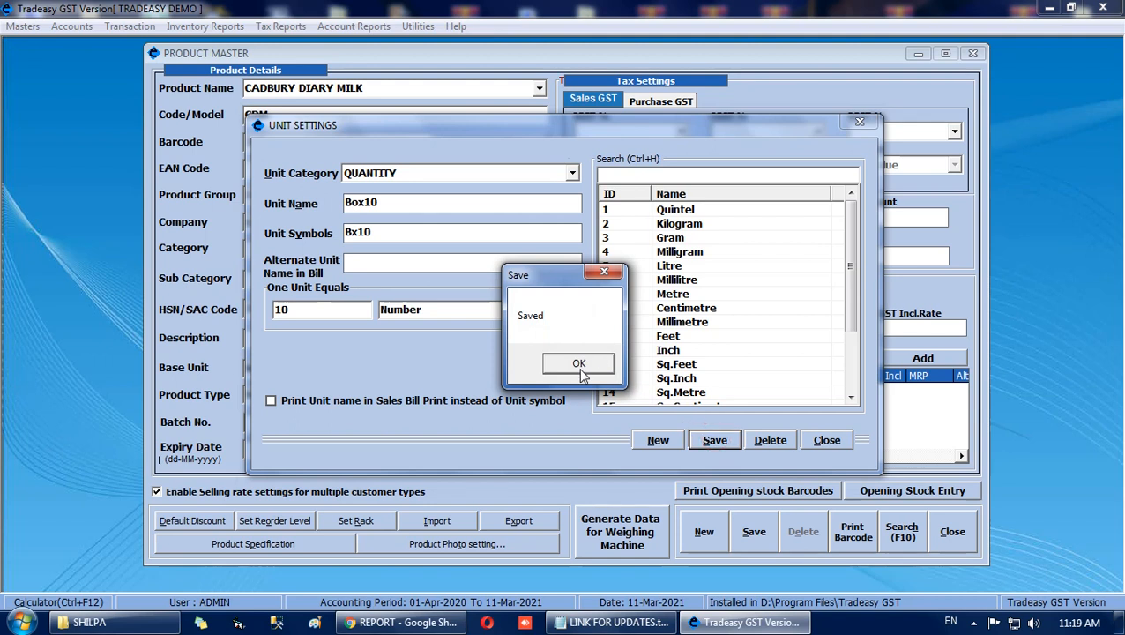
pyautogui.click(579, 366)
pyautogui.click(826, 440)
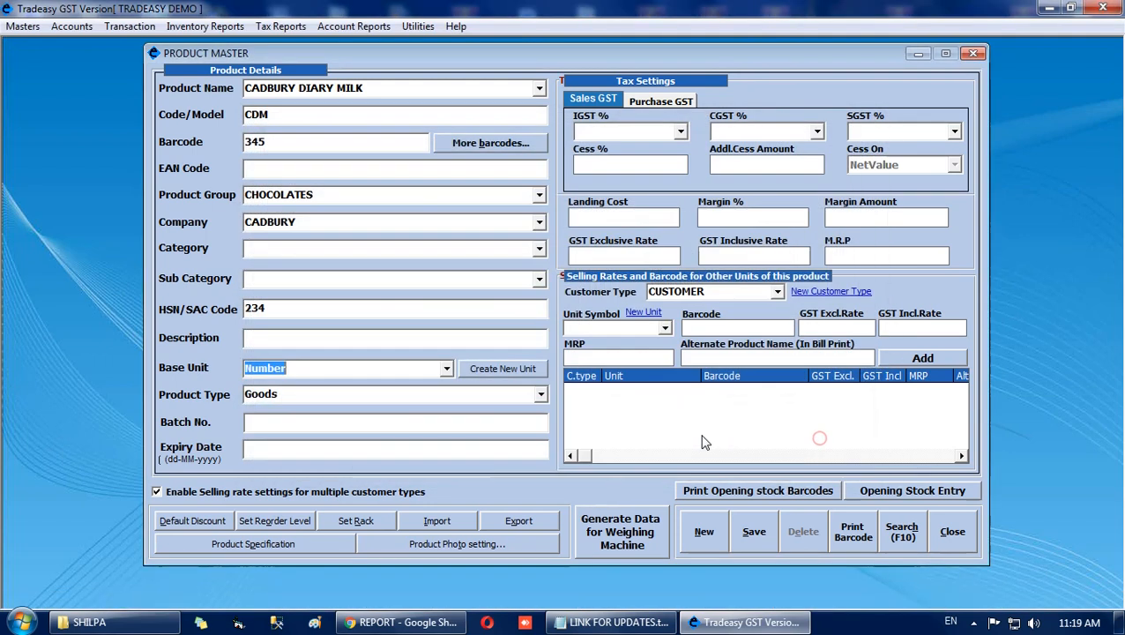
# Set the base unit of CADBURY DIARY MILK to Box10 [10 Nos].
pyautogui.click(446, 369)
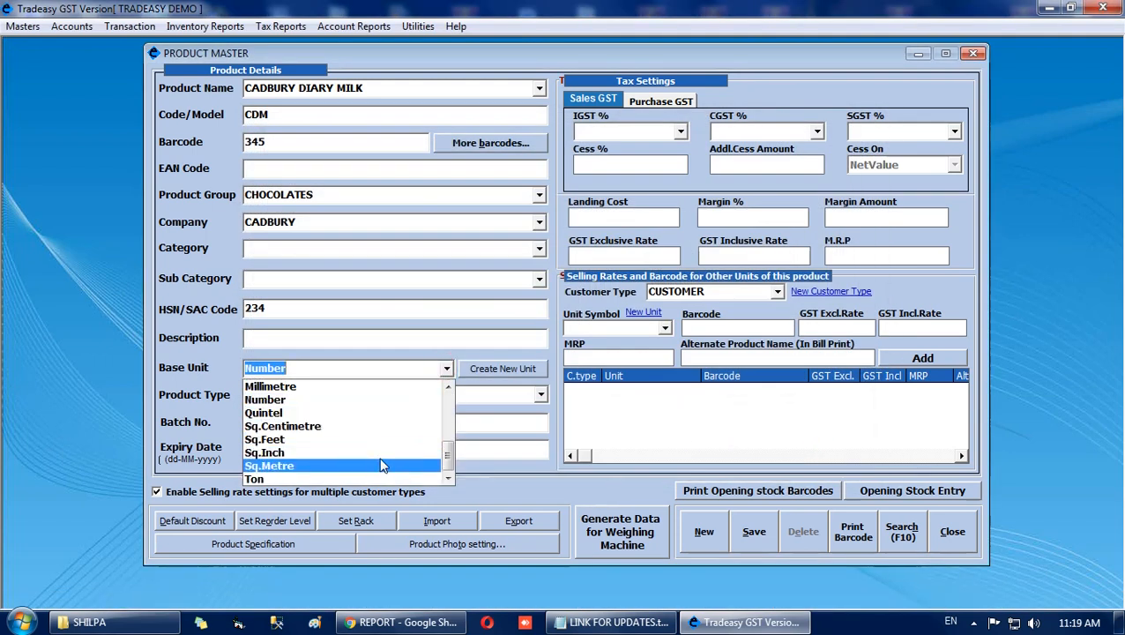
pyautogui.write('b')
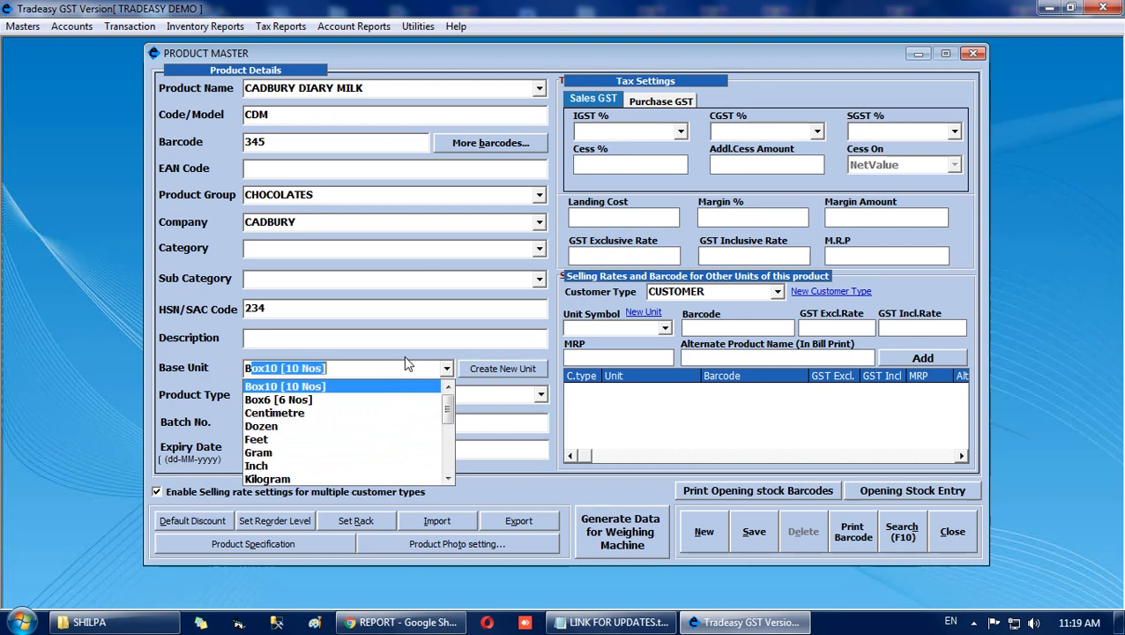
pyautogui.press('Return')
pyautogui.click(332, 368)
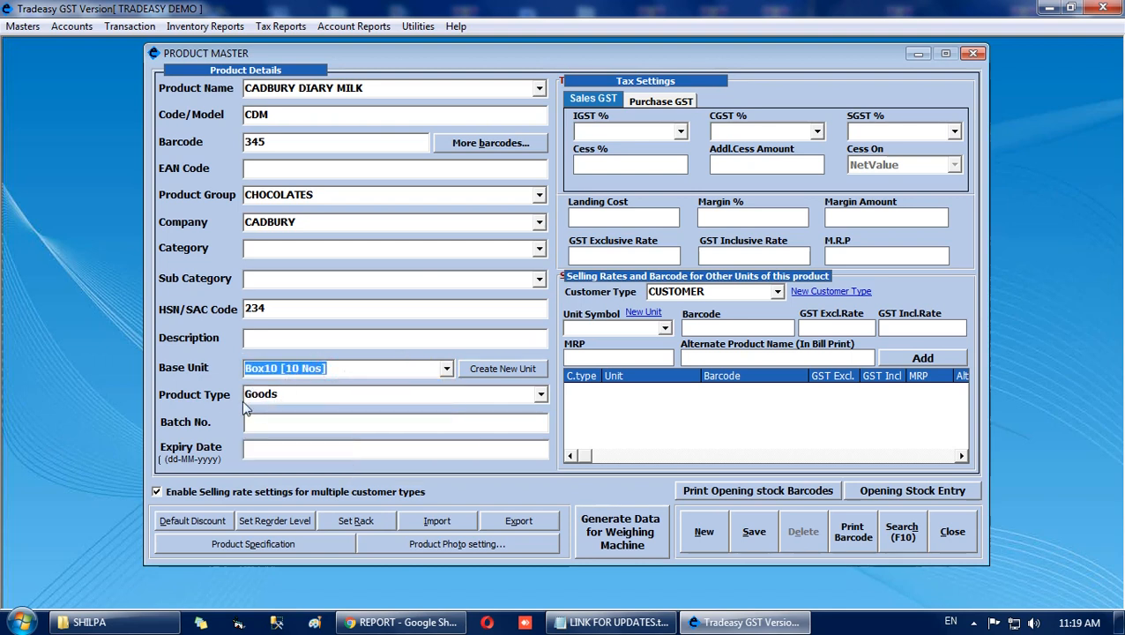
# Set the sales IGST of CADBURY DIARY MILK to 5%.
pyautogui.click(679, 131)
pyautogui.click(644, 158)
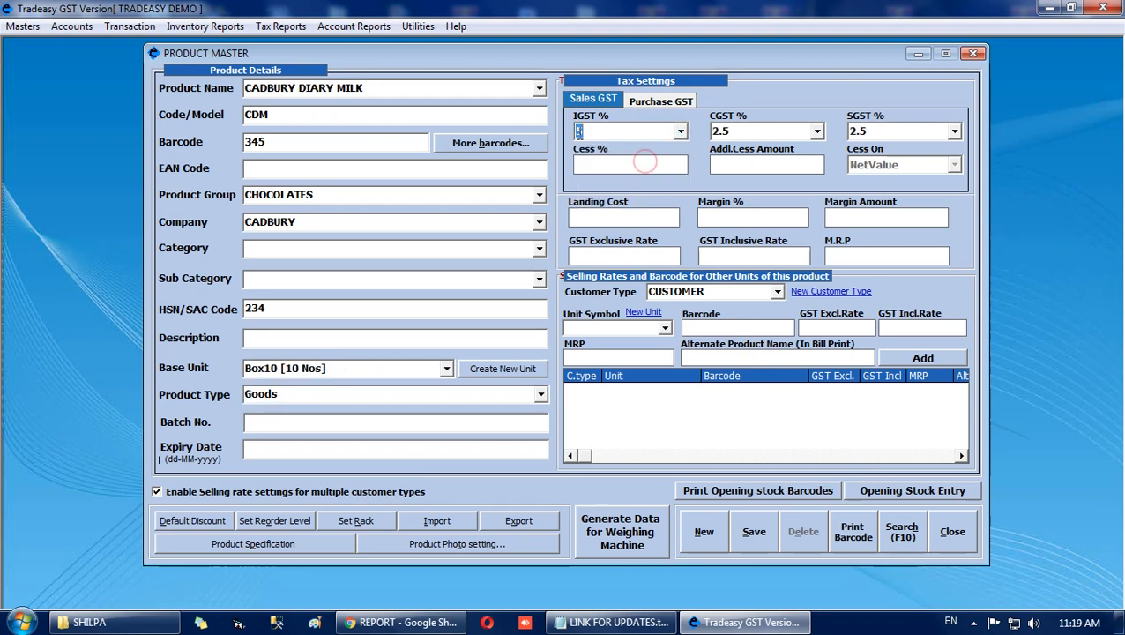
pyautogui.press('Return')
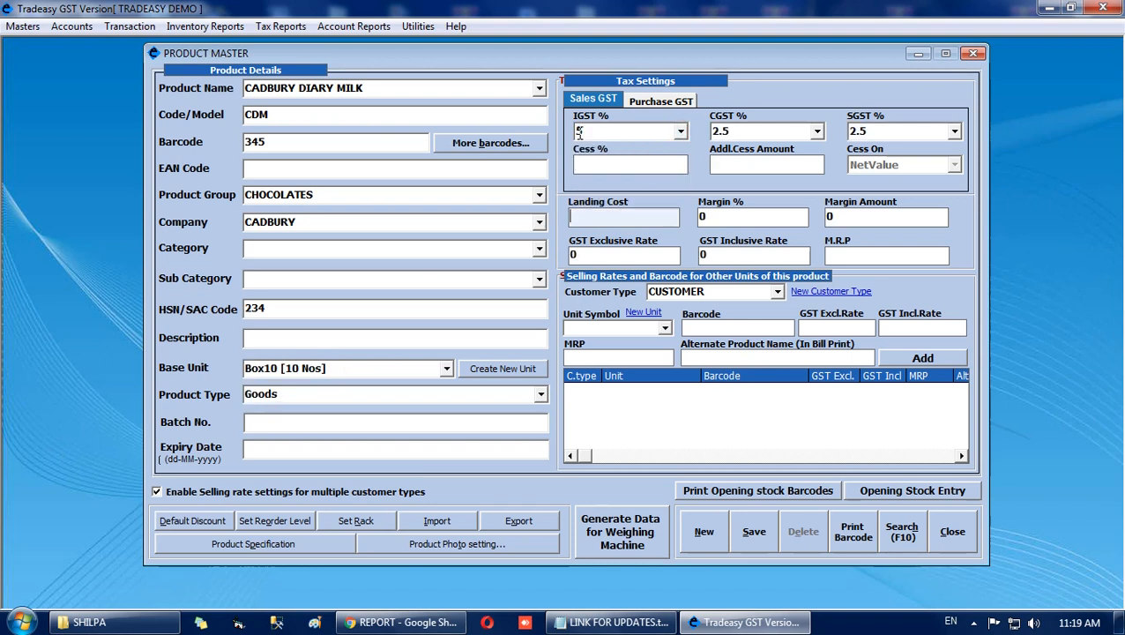
# Set the landing cost to 150 and both the GST inclusive rate and the M.R.P to 200.
pyautogui.write('150')
pyautogui.press('Return')
pyautogui.press('Return')
pyautogui.press('Return')
pyautogui.press('Return')
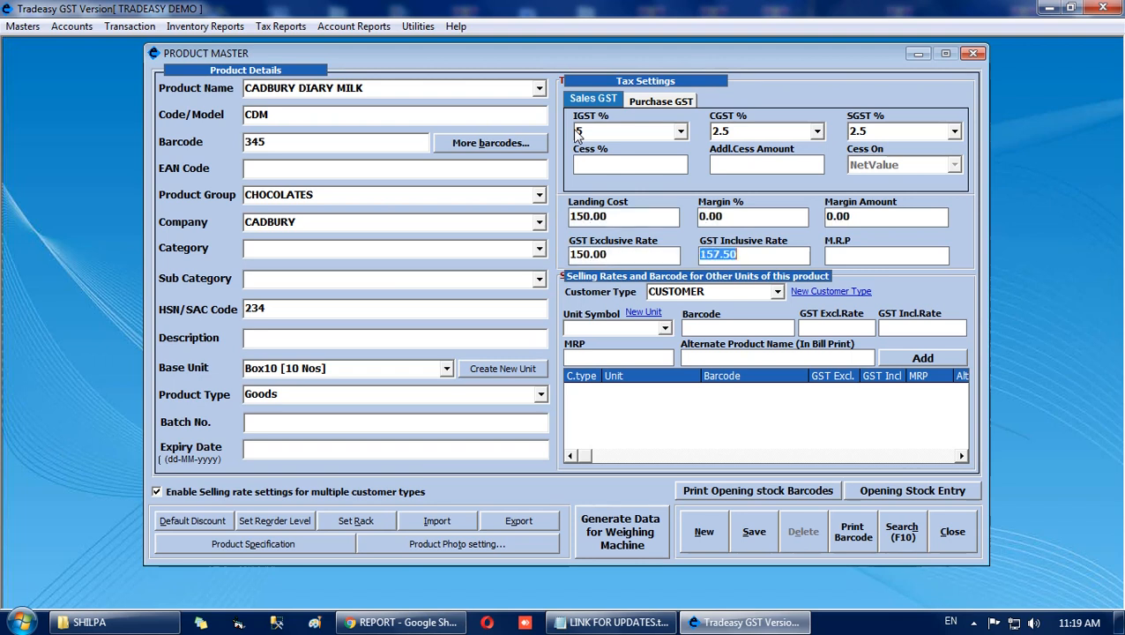
pyautogui.write('200')
pyautogui.press('Return')
pyautogui.write('200')
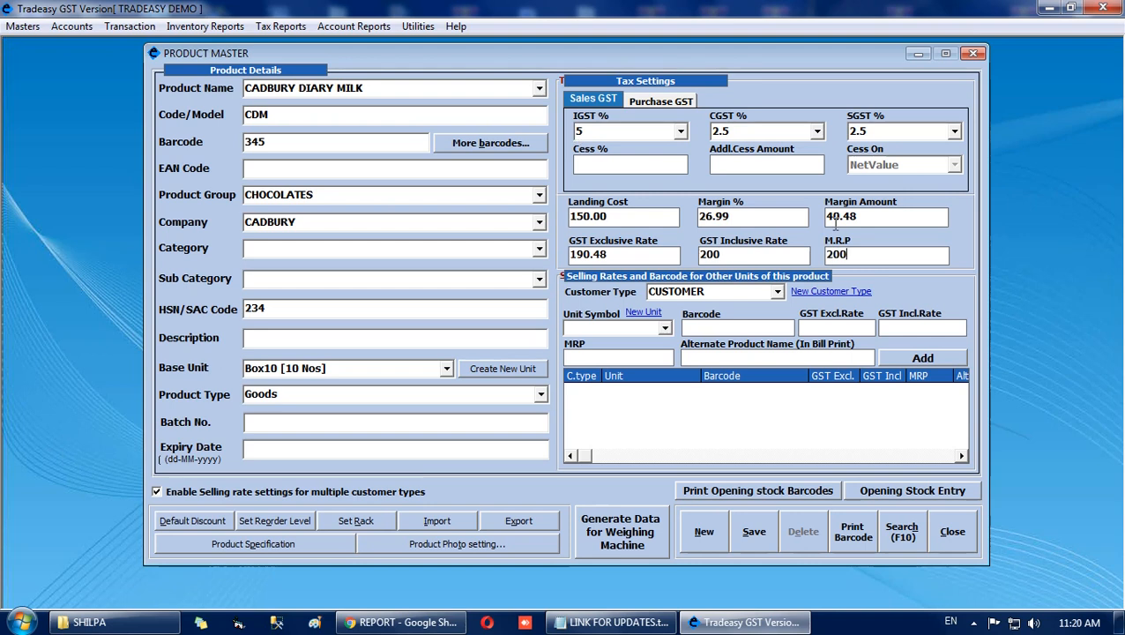
pyautogui.press('Return')
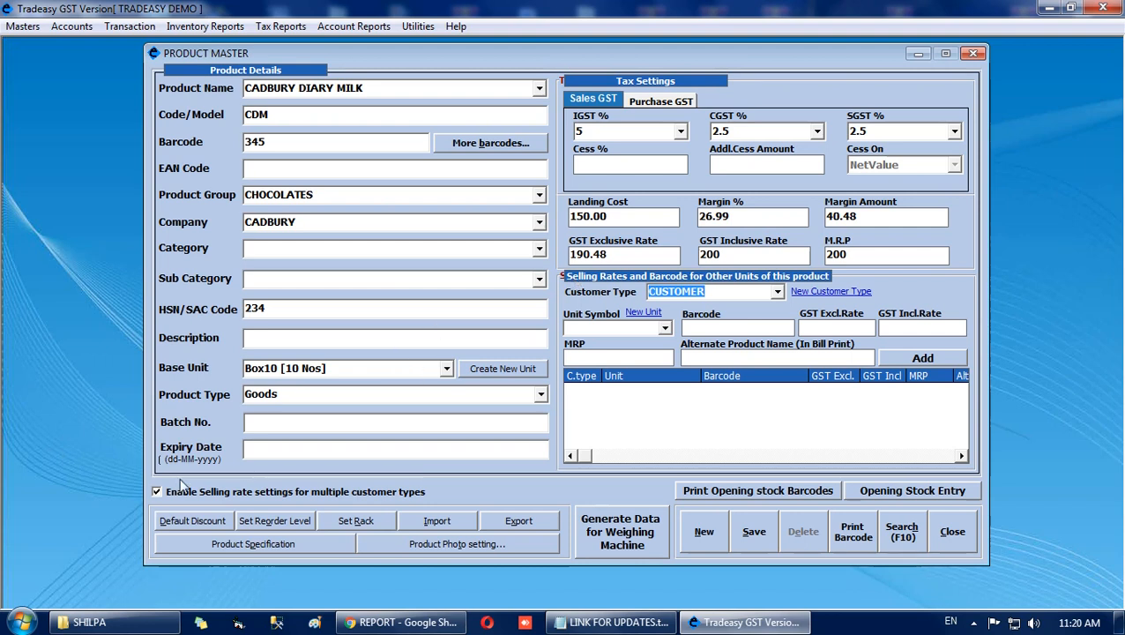
# Add a selling rate for customer type CUSTOMER in unit Doz with barcode 456 and a GST inclusive rate of 240.
pyautogui.click(156, 492)
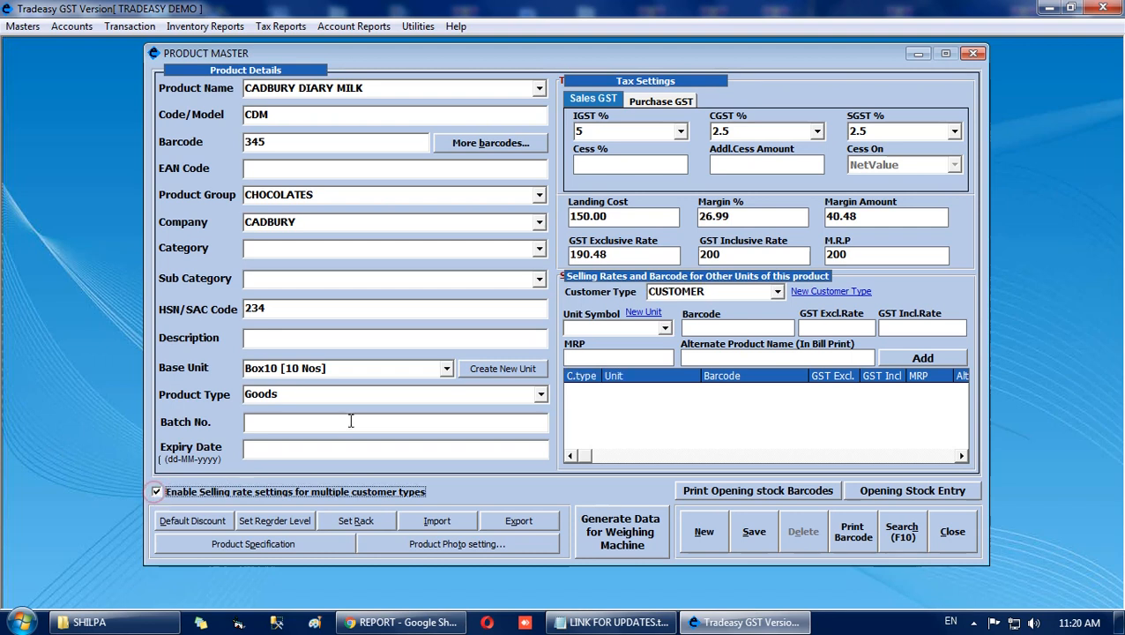
pyautogui.click(776, 291)
pyautogui.click(663, 328)
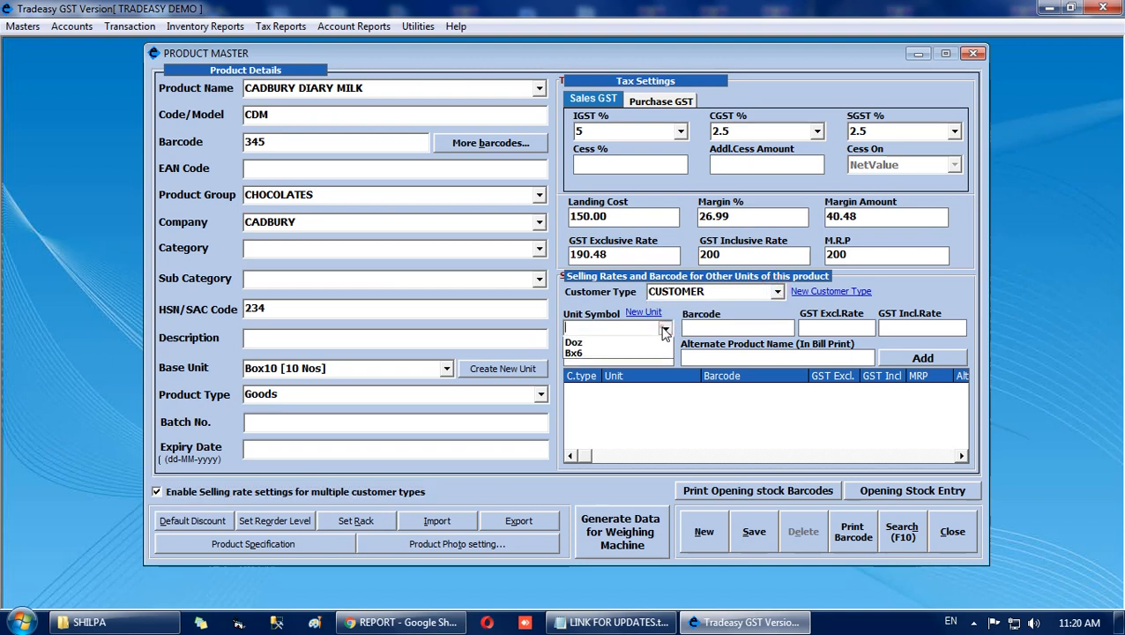
pyautogui.click(642, 356)
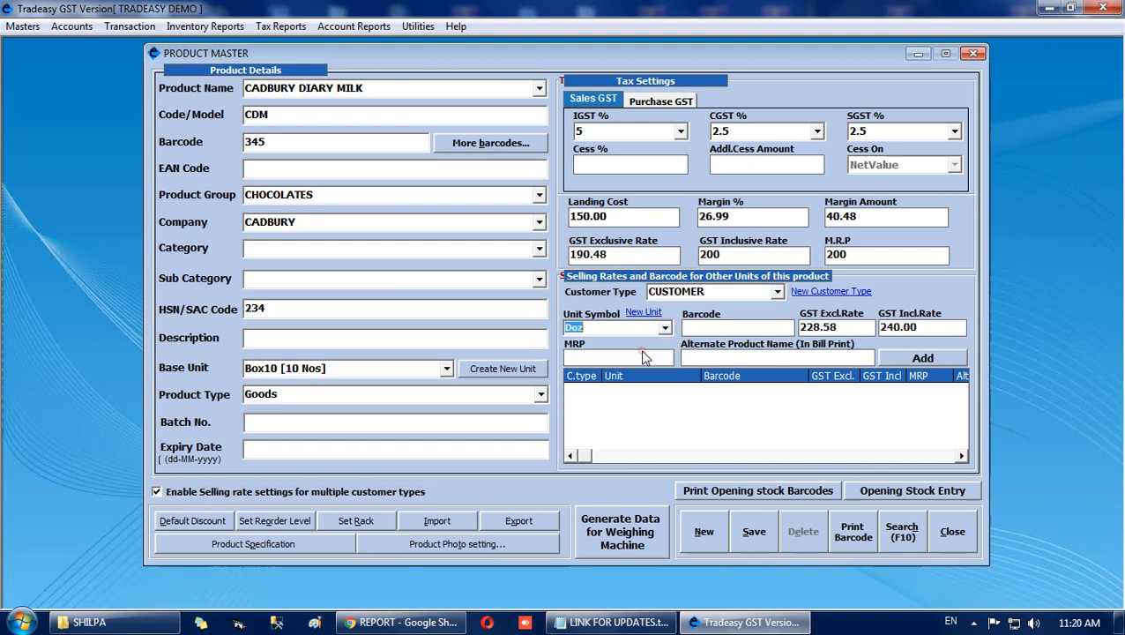
pyautogui.click(731, 328)
pyautogui.write('456')
pyautogui.click(617, 328)
pyautogui.click(932, 327)
pyautogui.click(920, 360)
pyautogui.click(916, 358)
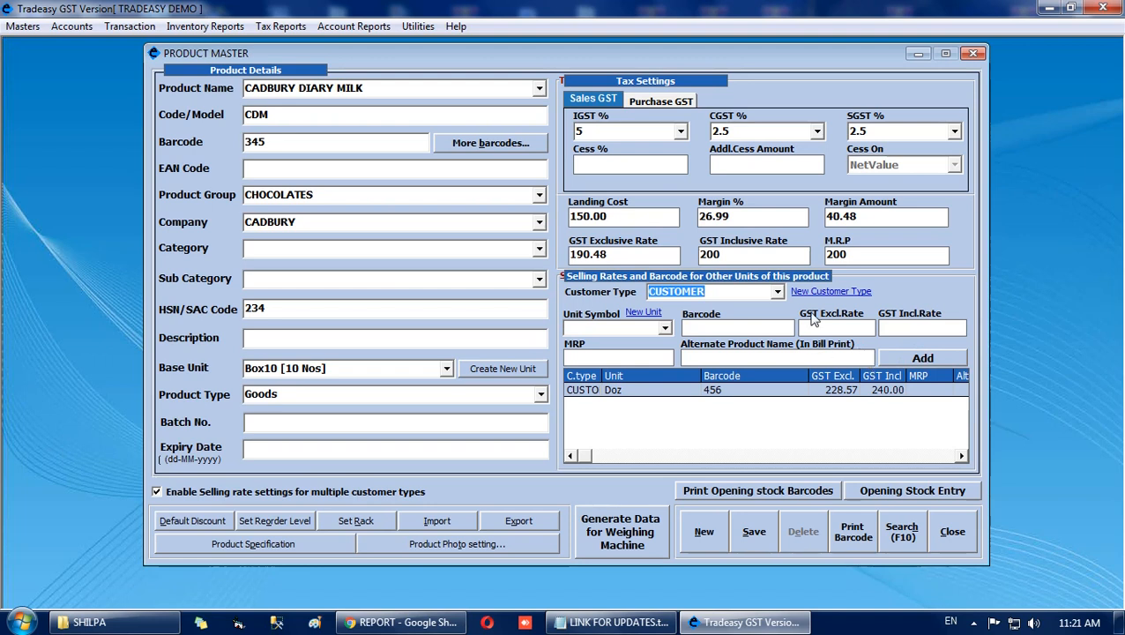
# Add a selling rate for customer type CUSTOMER in unit Nos at a GST inclusive rate of 20.
pyautogui.click(778, 292)
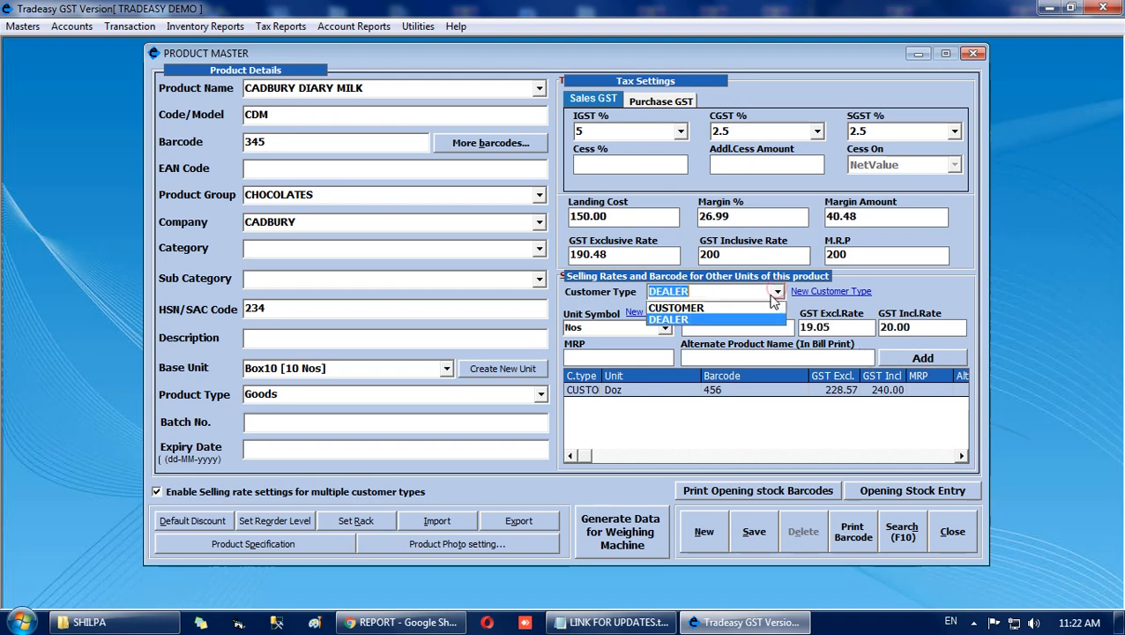
pyautogui.click(753, 310)
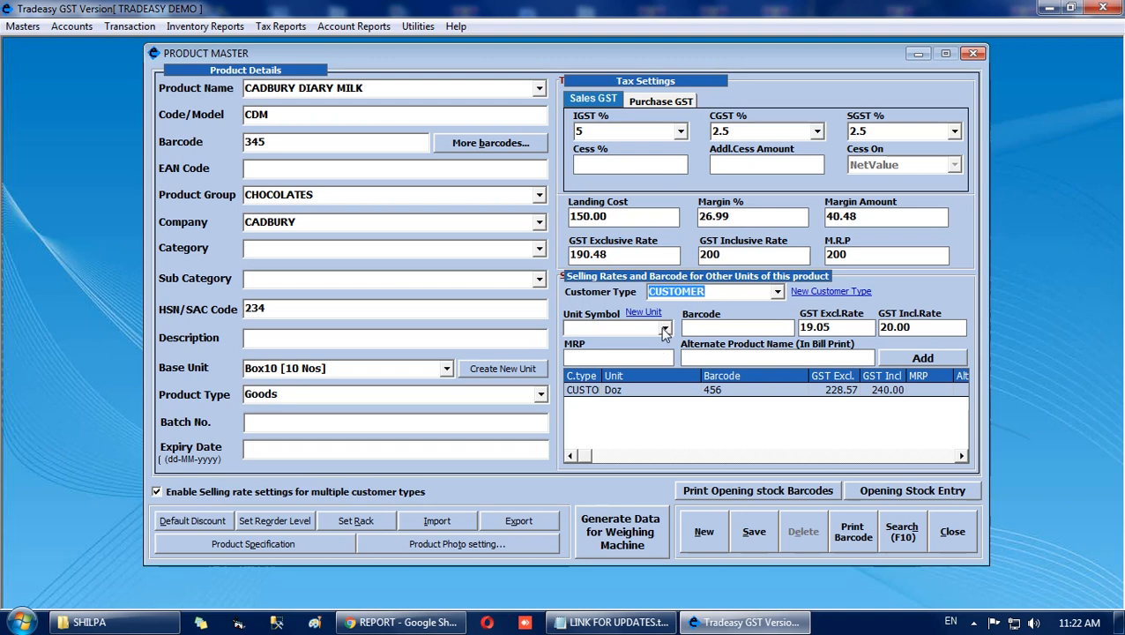
pyautogui.click(664, 328)
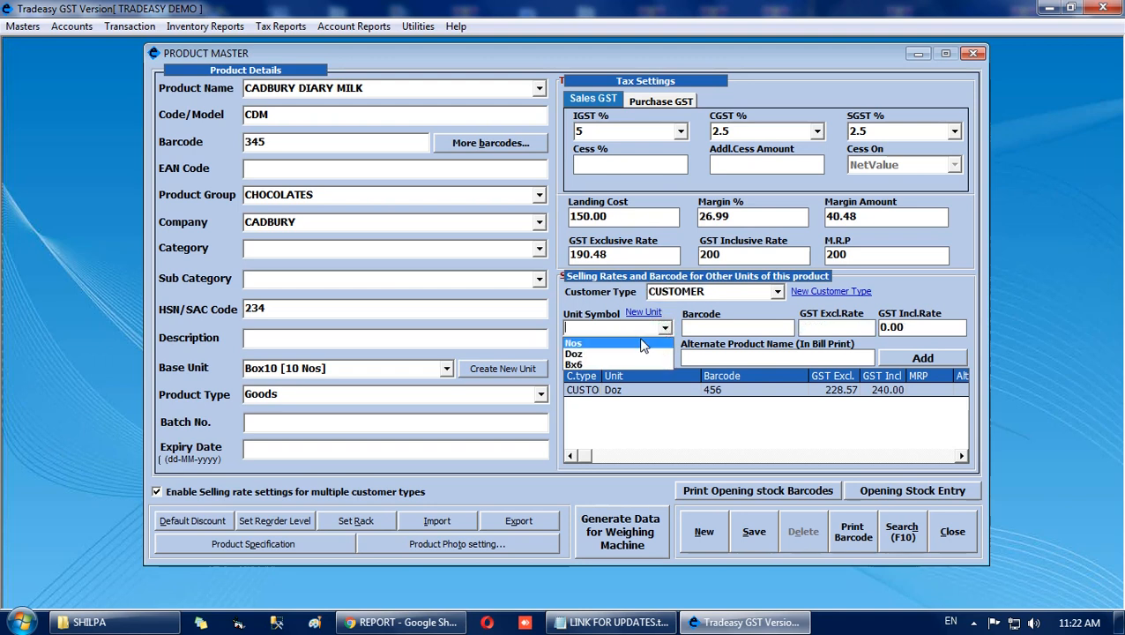
pyautogui.click(574, 342)
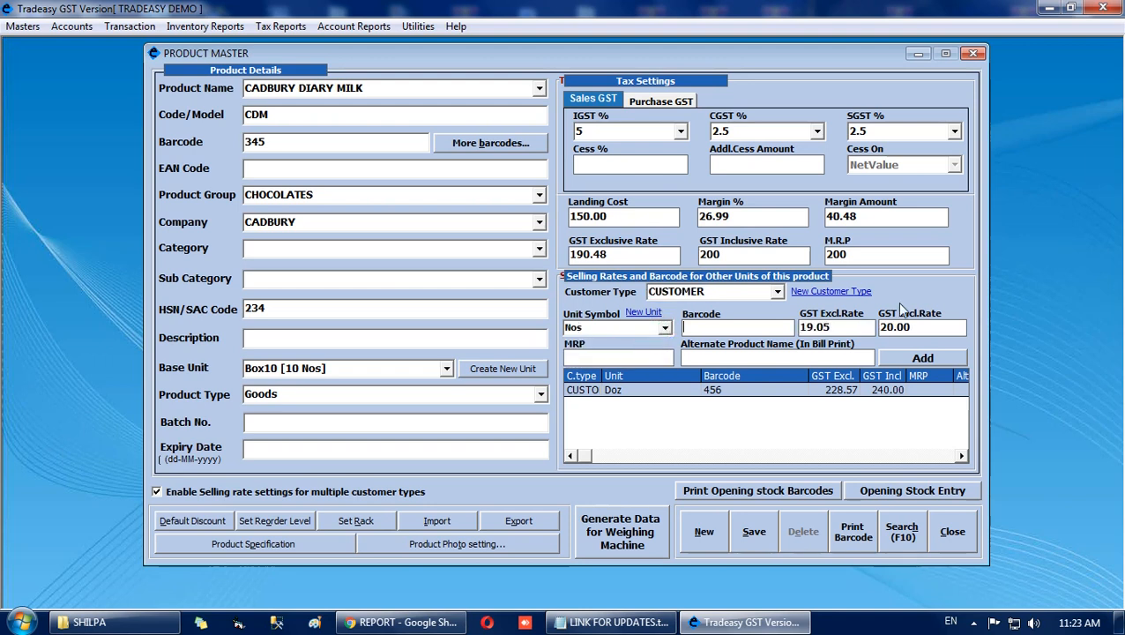
pyautogui.click(925, 357)
# Add a selling rate for customer type DEALER in unit Doz with a GST inclusive rate of 235 and barcode 789.
pyautogui.click(778, 292)
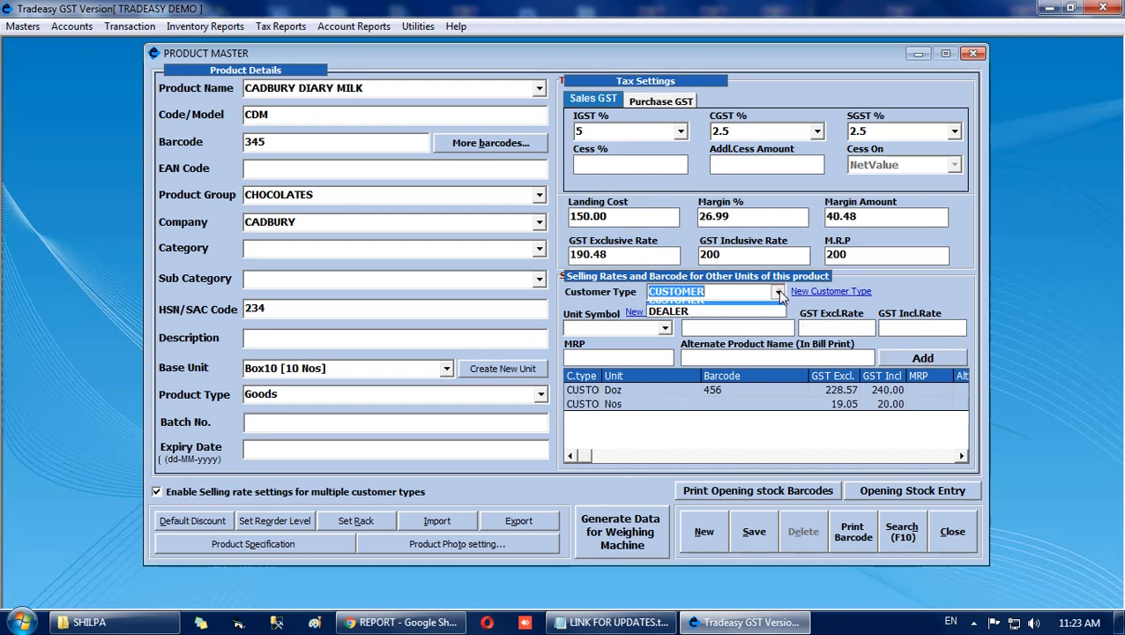
pyautogui.click(697, 314)
pyautogui.click(664, 328)
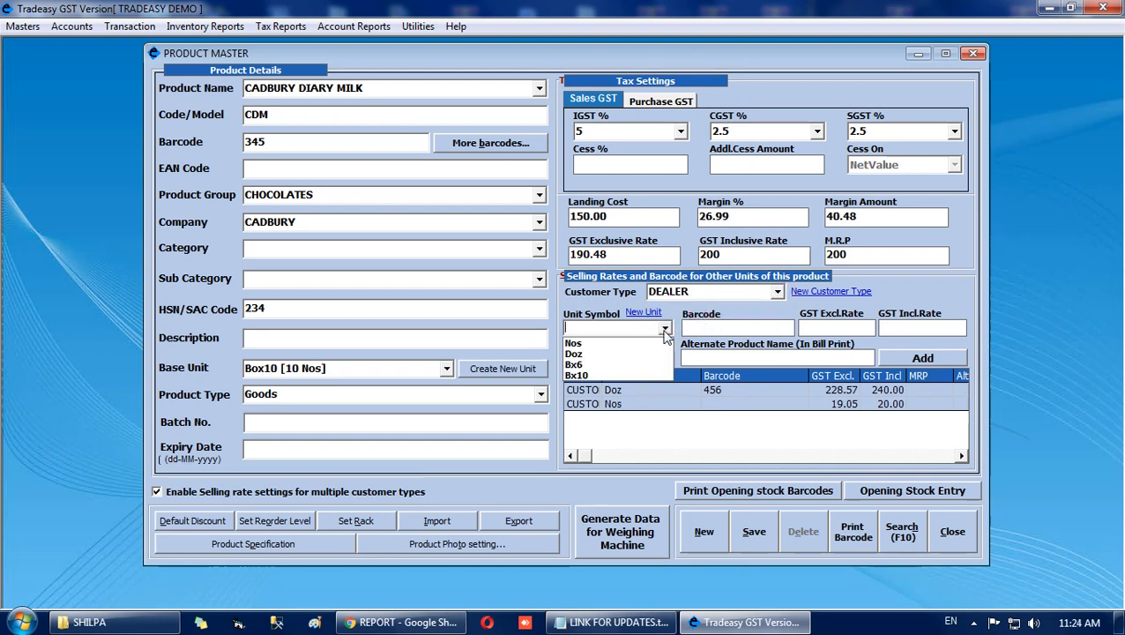
pyautogui.click(638, 357)
pyautogui.write('235')
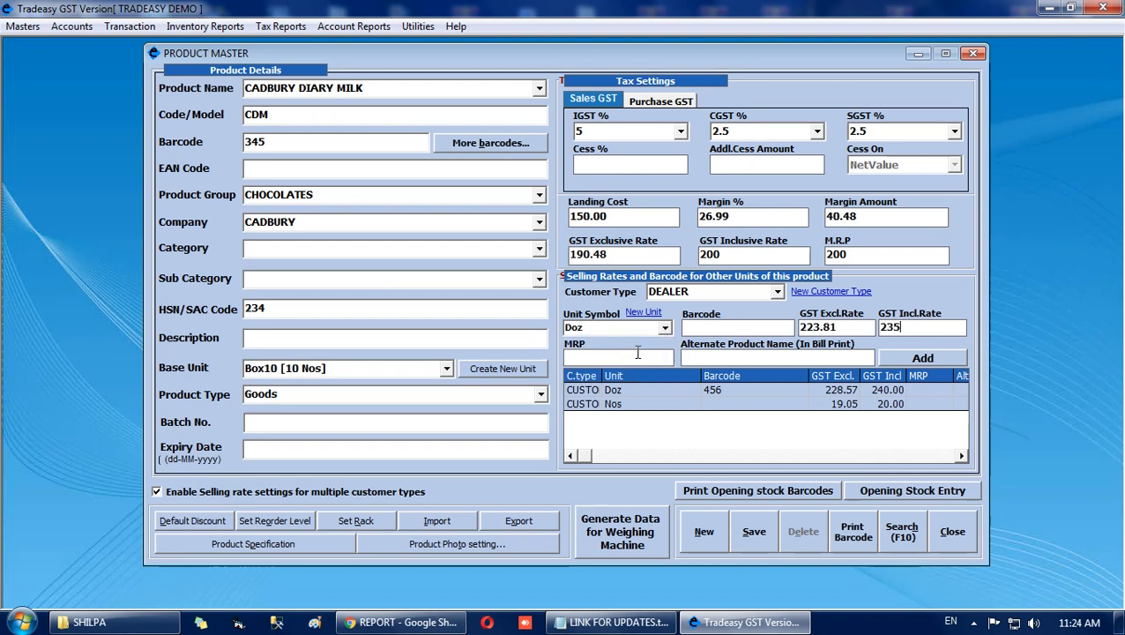
pyautogui.click(714, 327)
pyautogui.write('789')
pyautogui.click(922, 357)
# Save the CADBURY DIARY MILK product and close the product master.
pyautogui.click(753, 531)
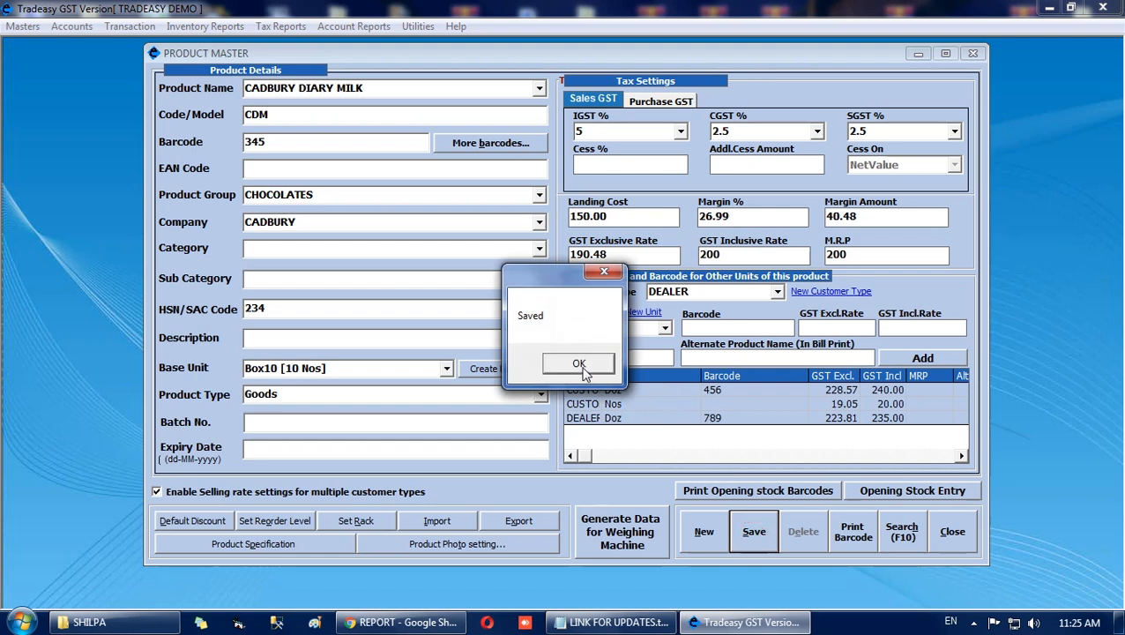
pyautogui.click(579, 365)
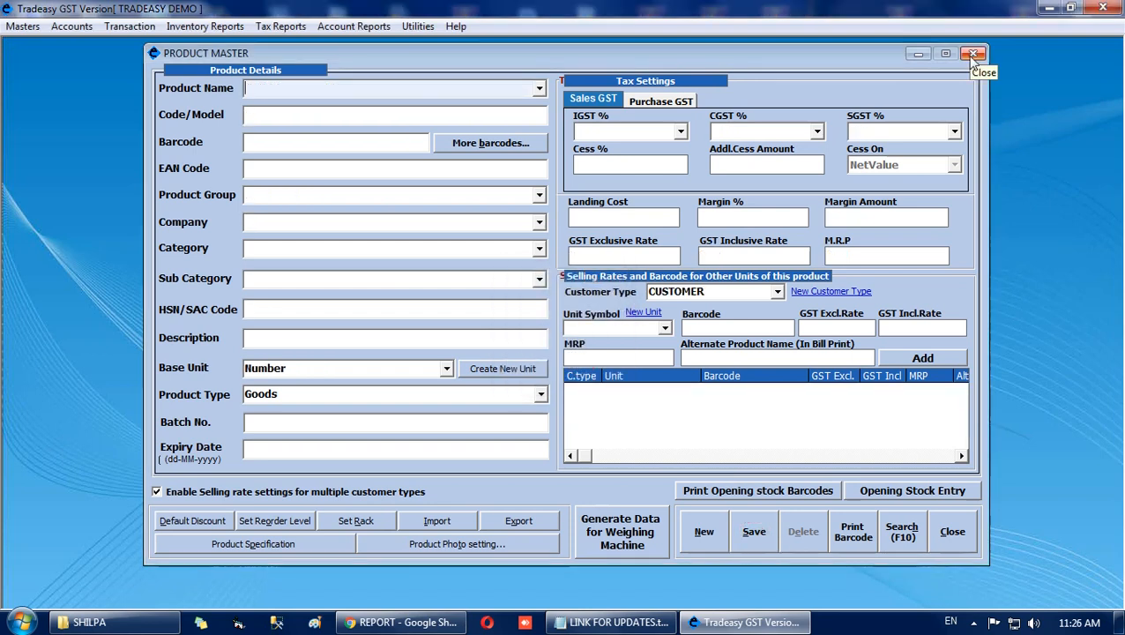
pyautogui.click(973, 55)
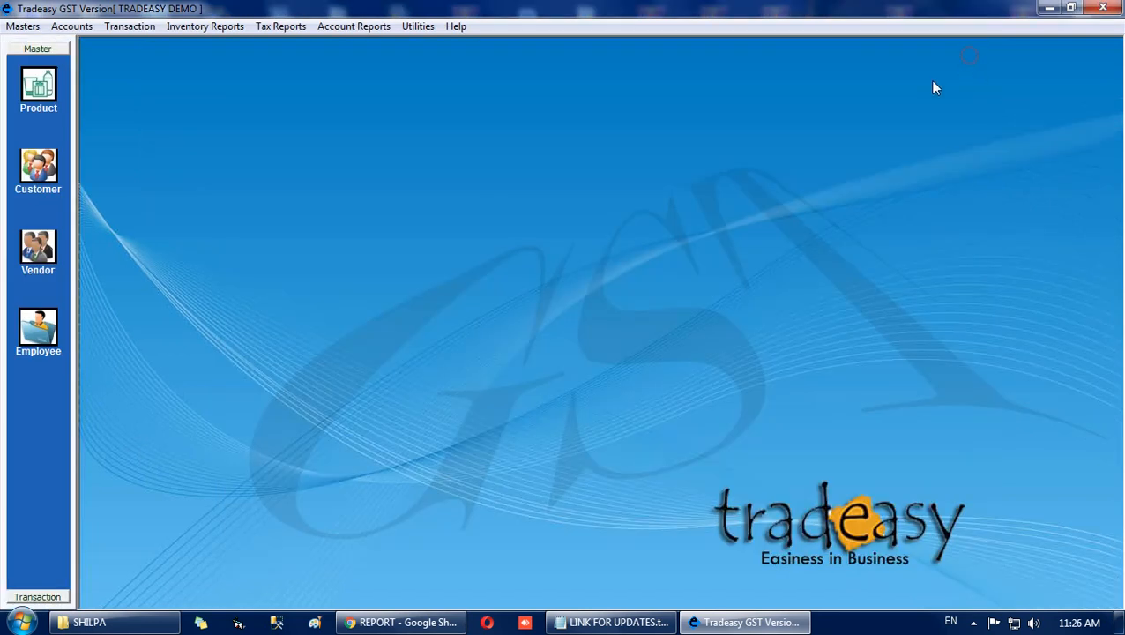
# Create a new unit in the LENGTH category named Roll10 with the symbol Rl10.
pyautogui.click(23, 27)
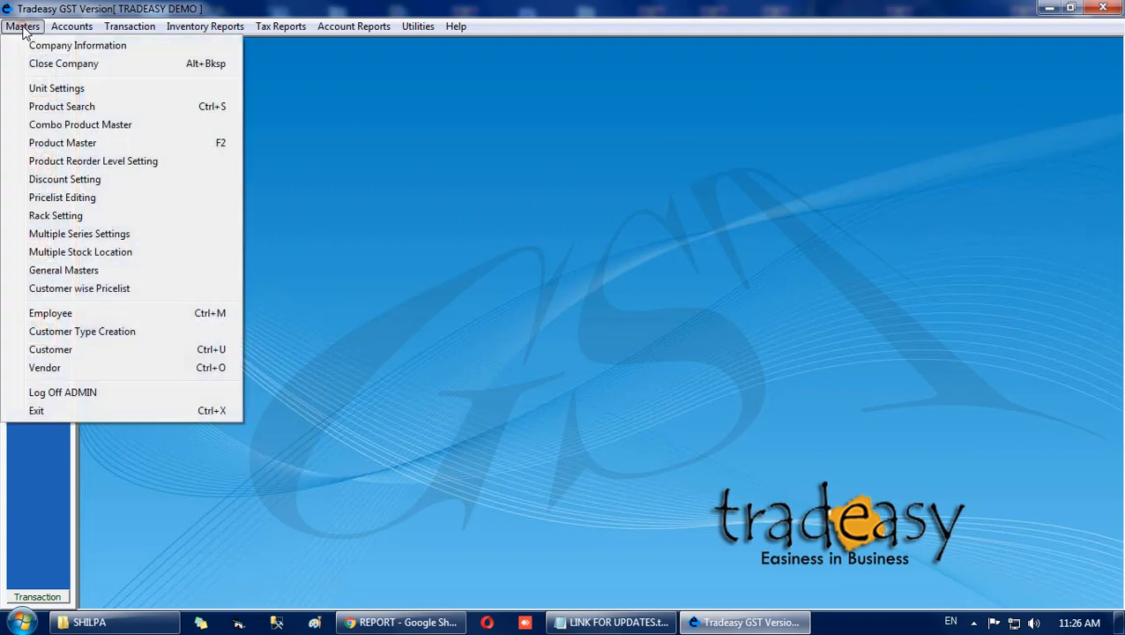
pyautogui.click(41, 92)
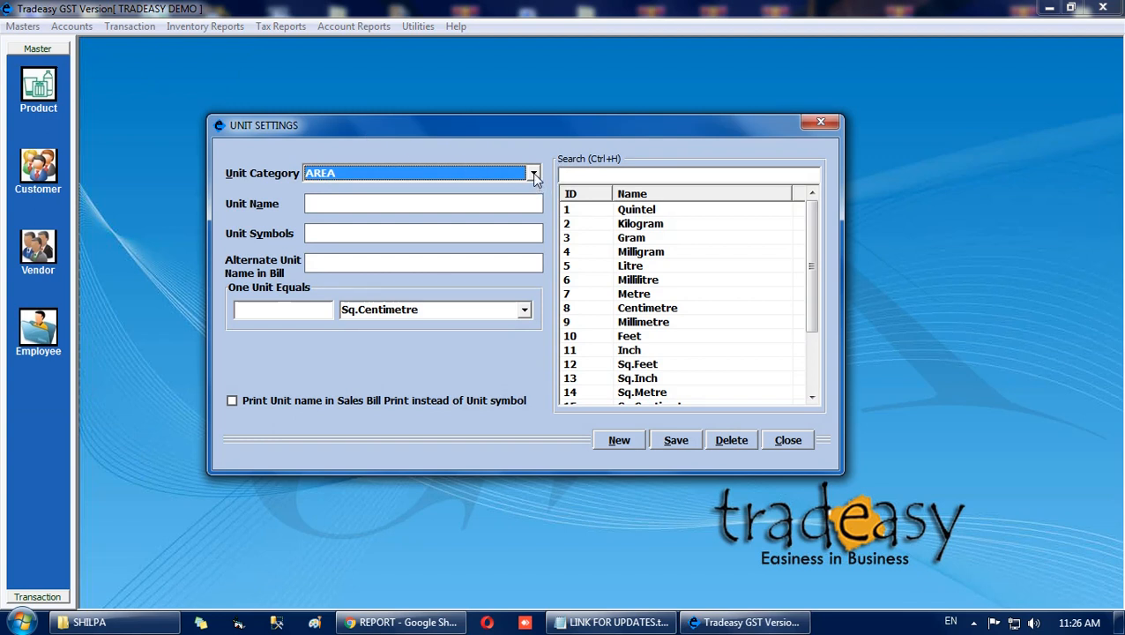
pyautogui.click(532, 173)
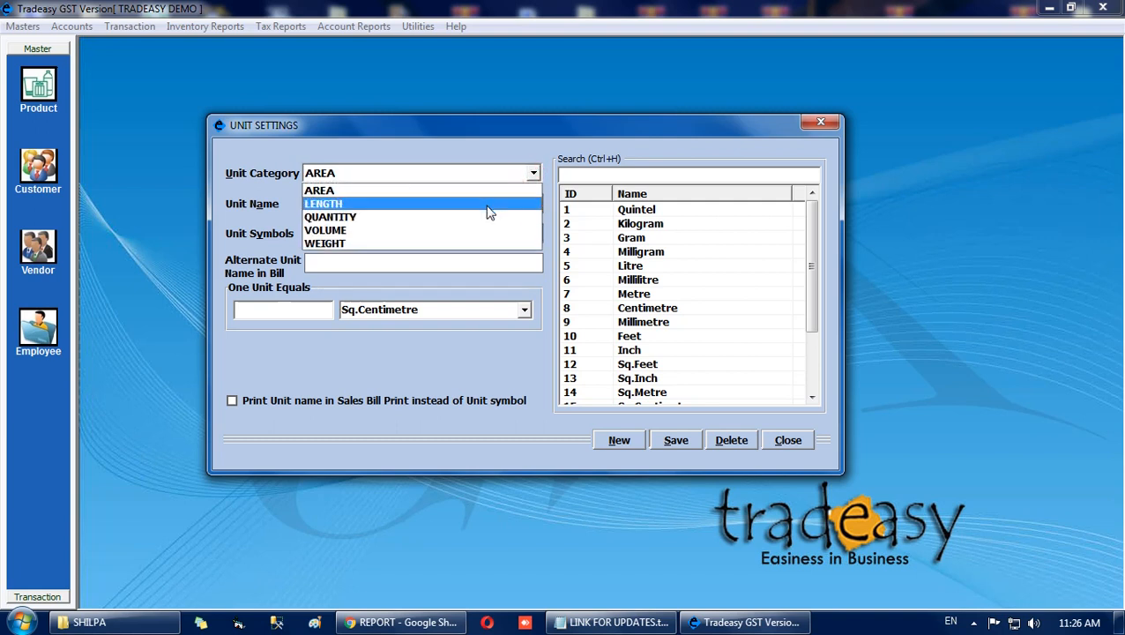
pyautogui.click(489, 213)
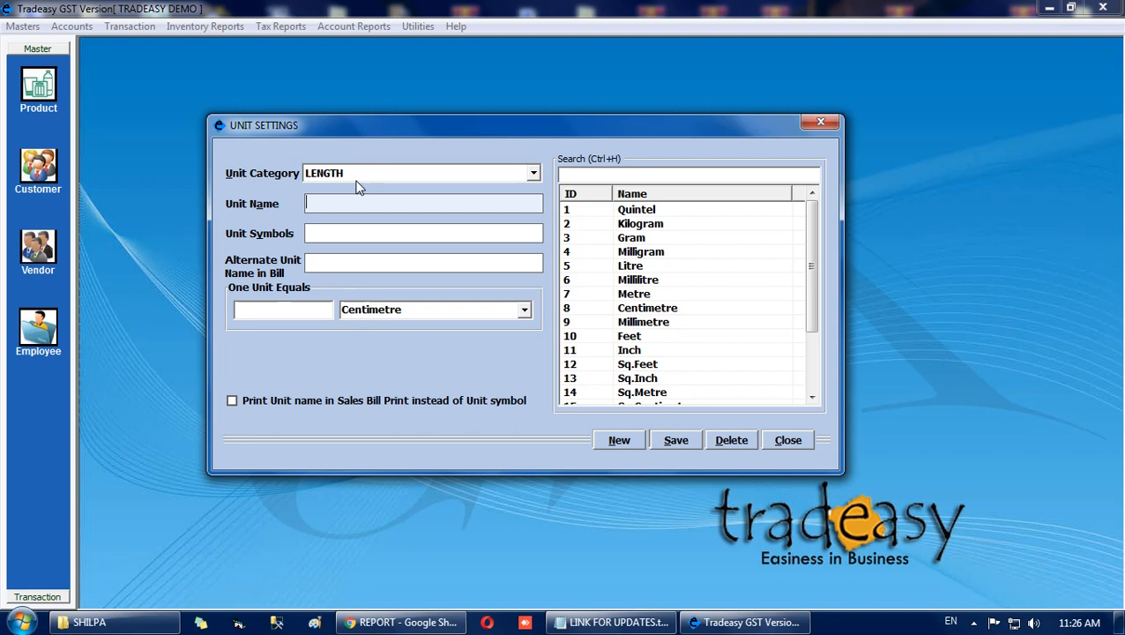
pyautogui.write('Roll10')
pyautogui.press('Return')
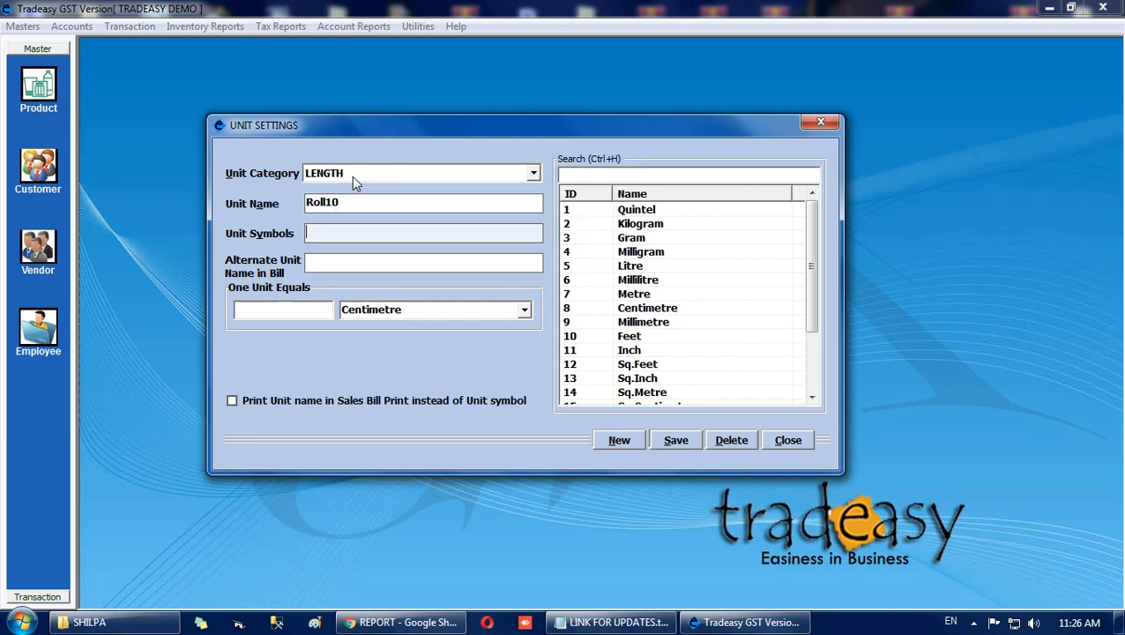
pyautogui.write('Rl10')
pyautogui.press('Return')
# Define one Roll10 as equal to 10 Metre, save the unit and close the unit settings.
pyautogui.write('10')
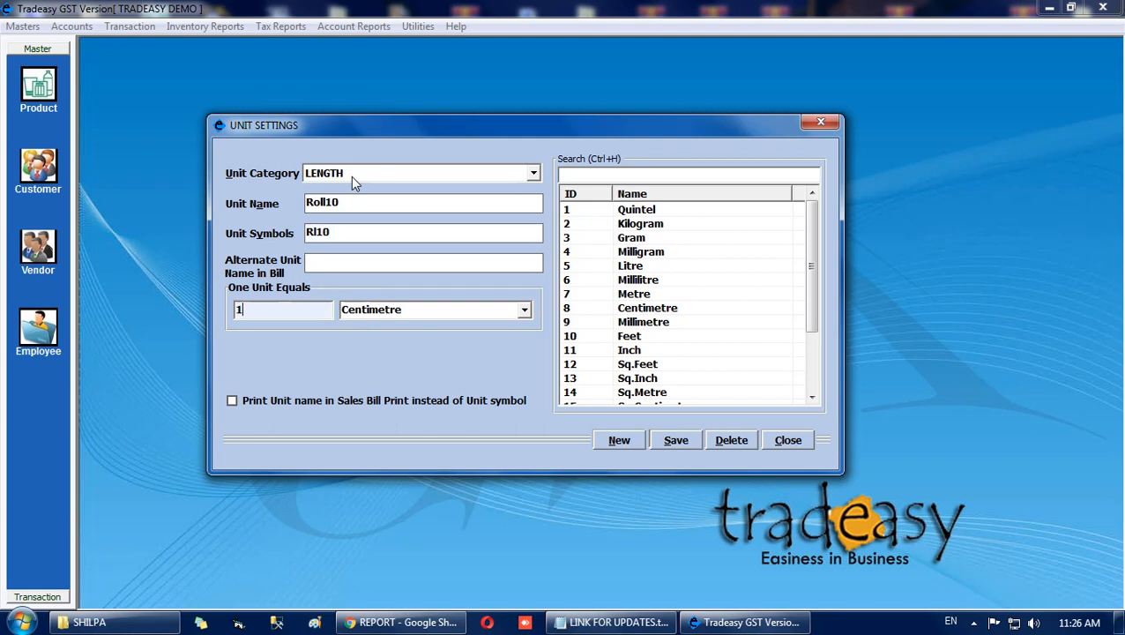
pyautogui.press('Return')
pyautogui.click(525, 309)
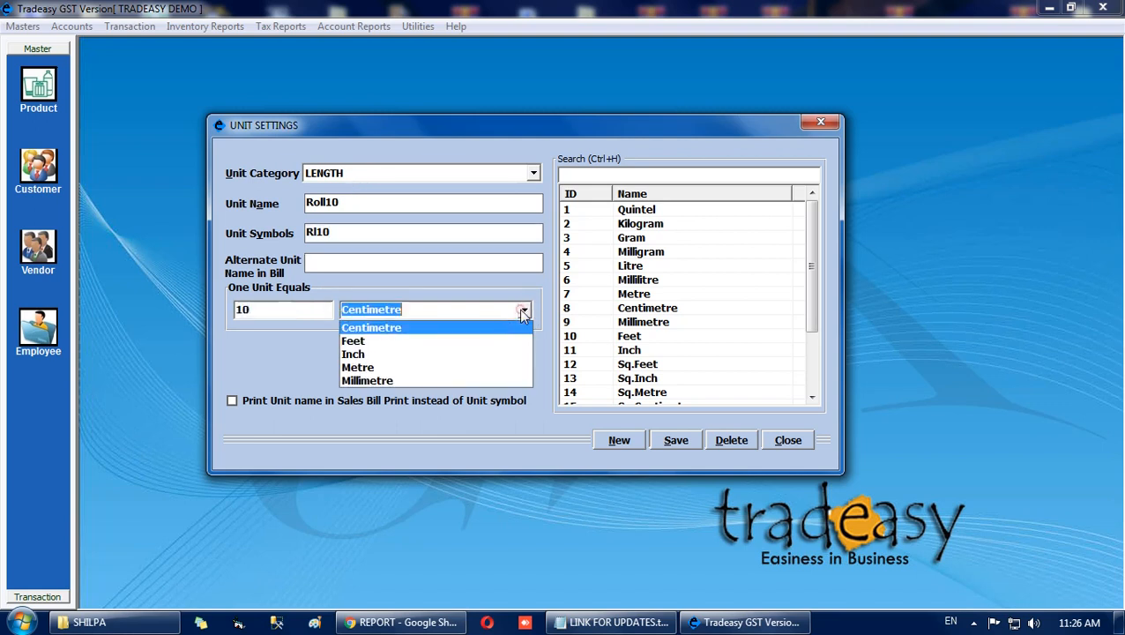
pyautogui.click(426, 367)
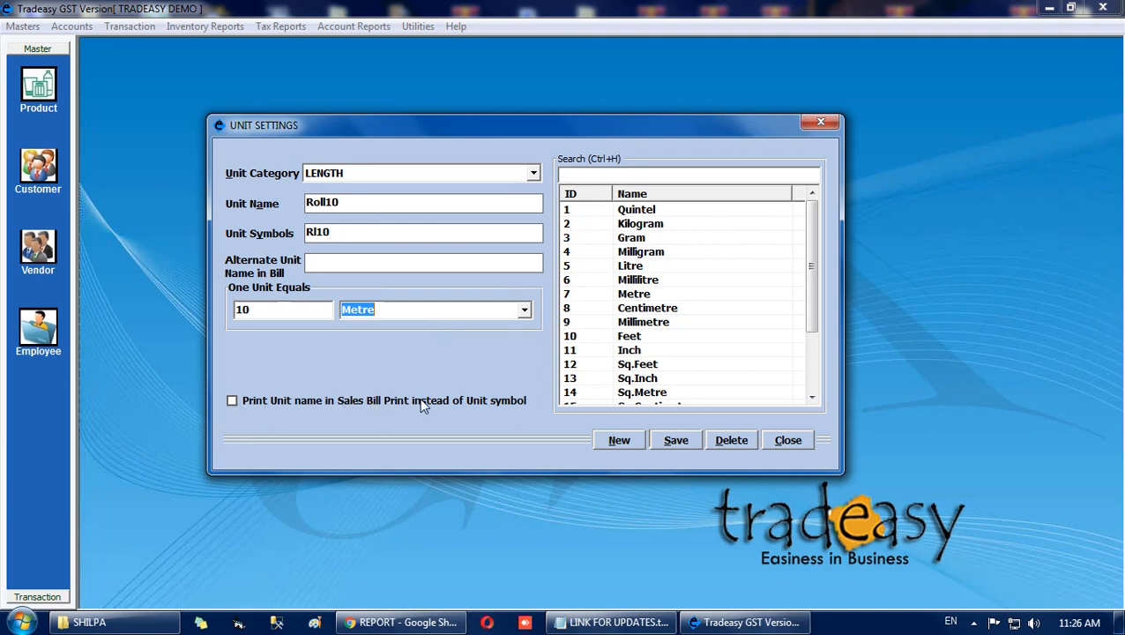
pyautogui.click(676, 444)
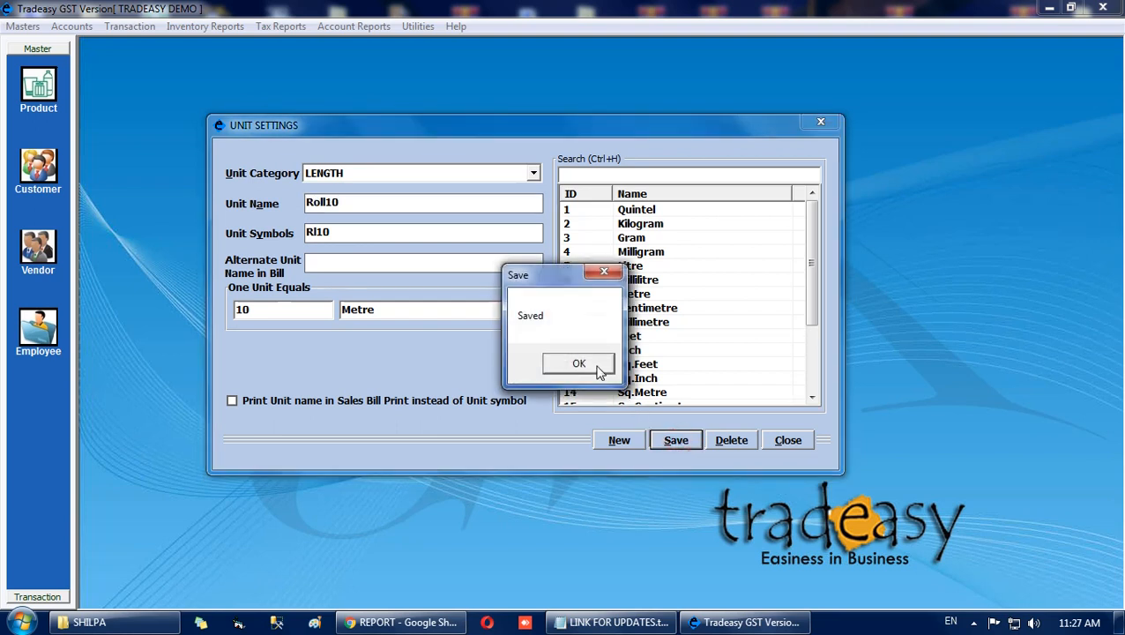
pyautogui.click(590, 365)
pyautogui.click(784, 440)
# Open a new purchase voucher in the LOCAL PURCHASE (CGST+SGST) series.
pyautogui.click(130, 27)
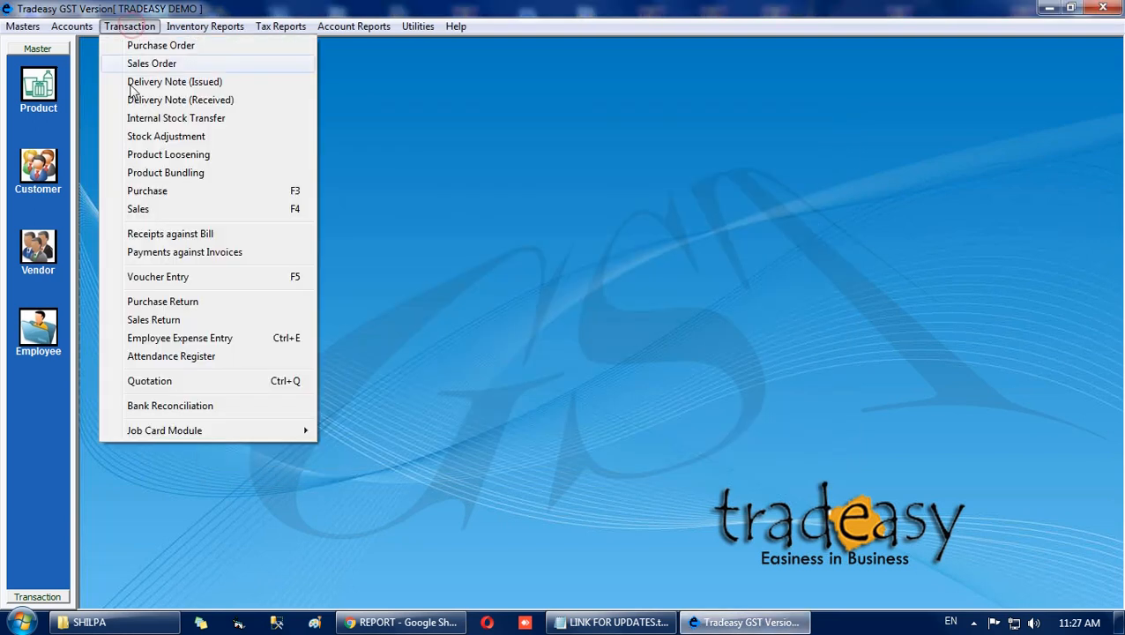
pyautogui.click(238, 192)
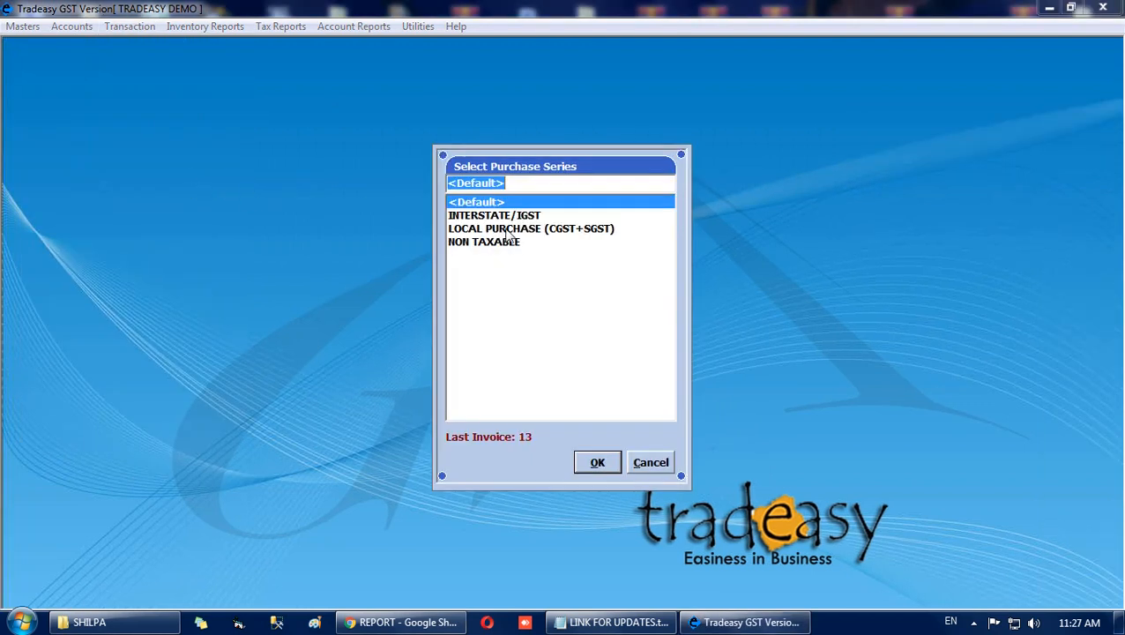
pyautogui.doubleClick(504, 229)
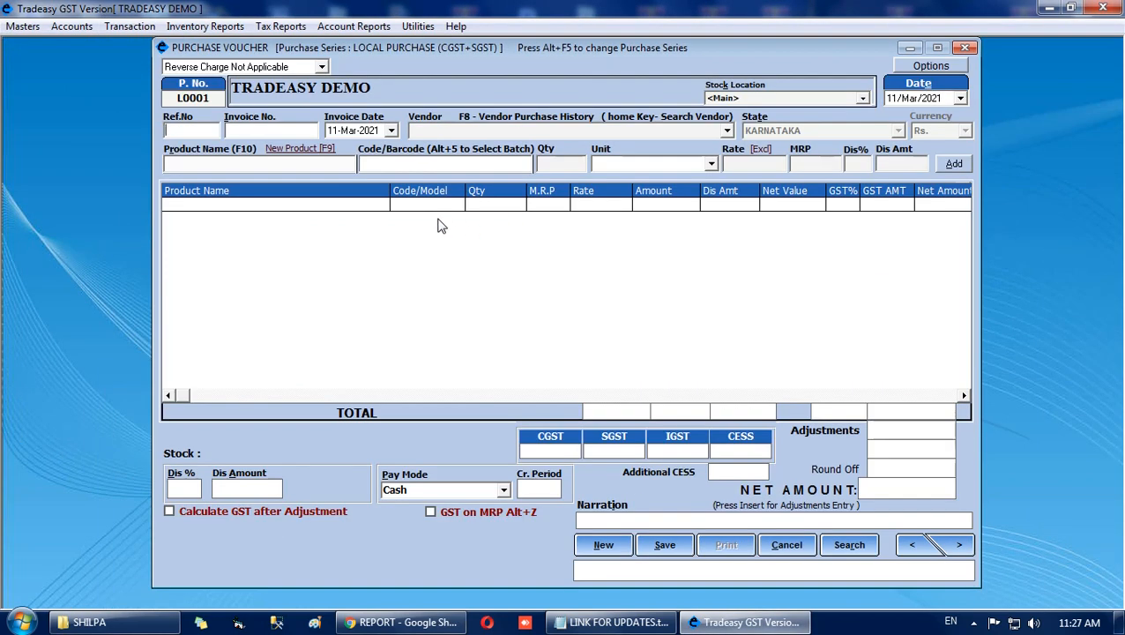
# Set the purchase invoice number to 8568 and the vendor to DINAA FAB.
pyautogui.click(251, 130)
pyautogui.write('8568')
pyautogui.press('Return')
pyautogui.press('Return')
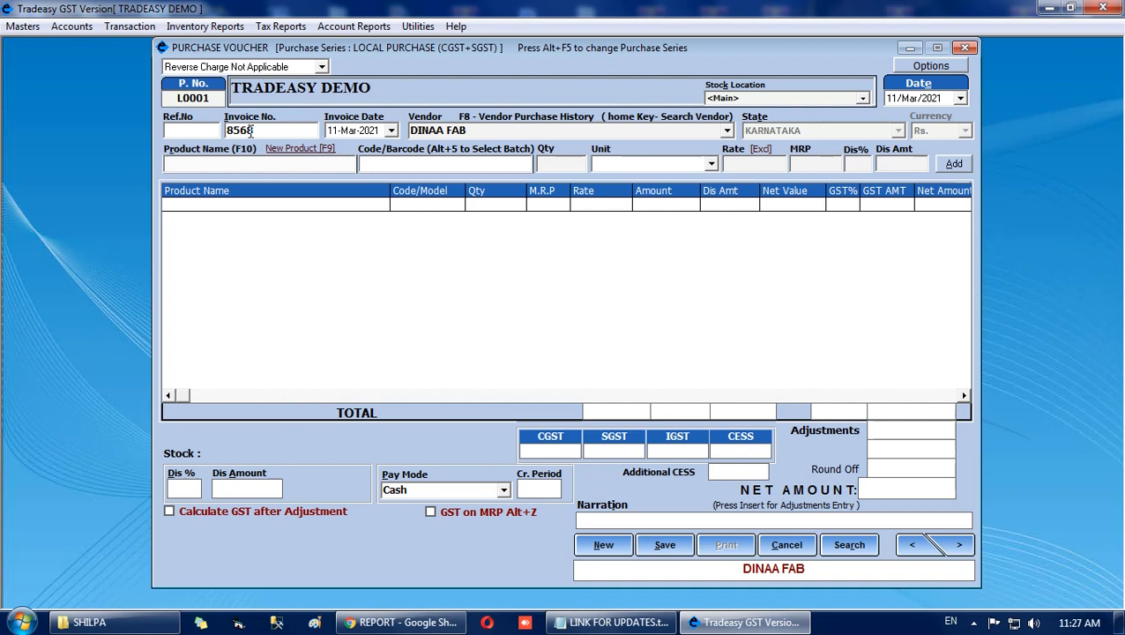
# Add 100 Kg of SUGAR to the purchase voucher, keeping the default rate of 35.
pyautogui.write('SUGAR')
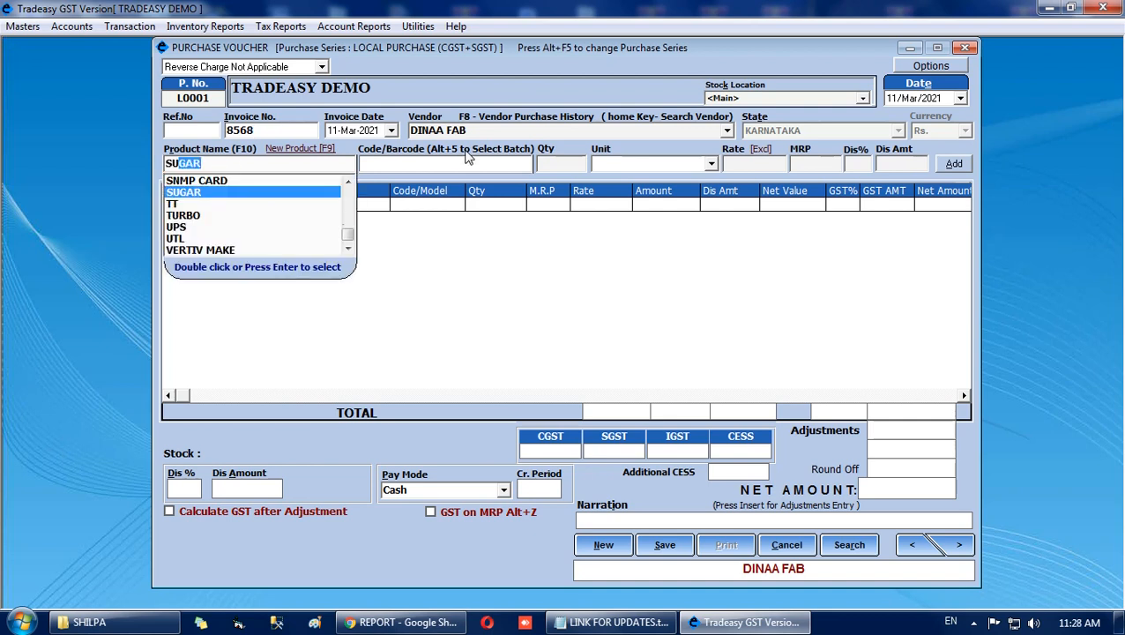
pyautogui.press('Return')
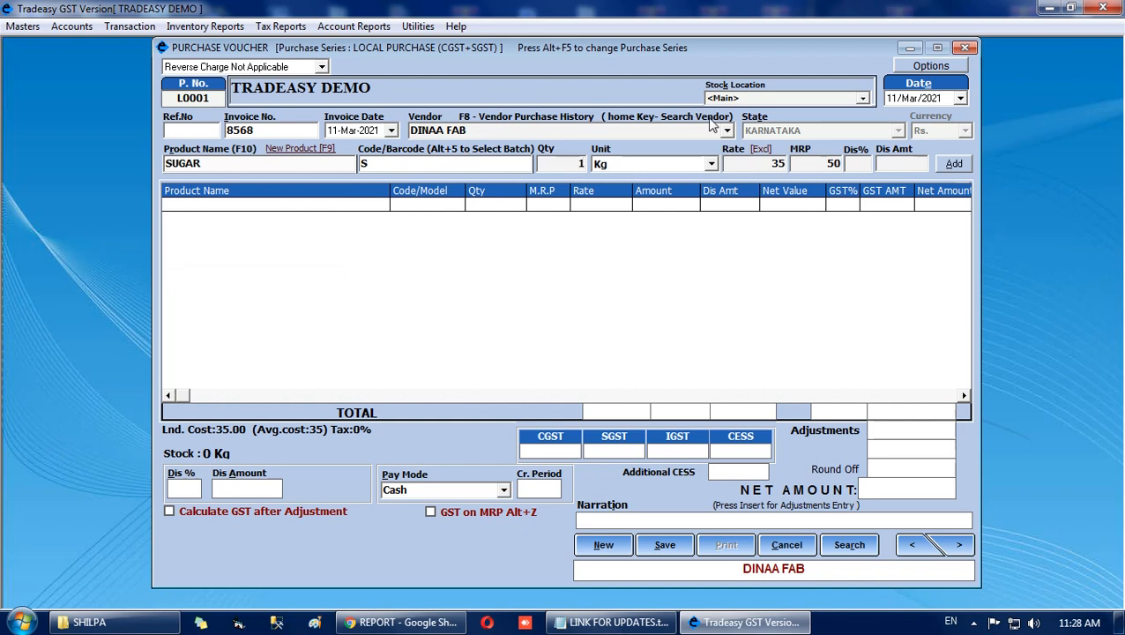
pyautogui.write('100')
pyautogui.press('Return')
pyautogui.press('Return')
pyautogui.press('Return')
pyautogui.press('Return')
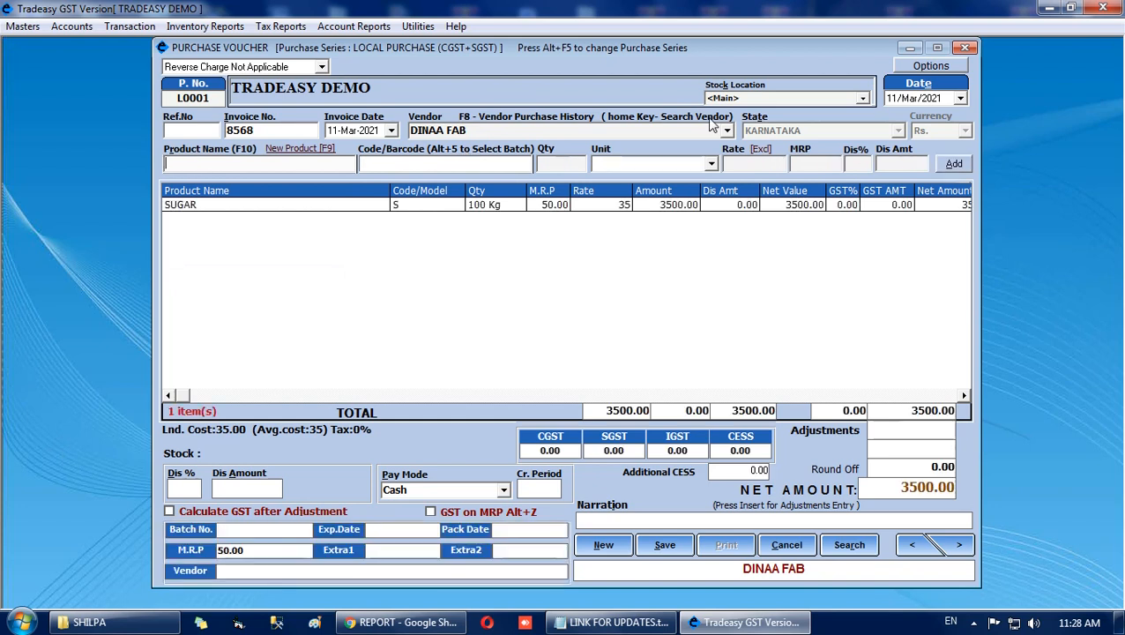
# Add 50 Bx10 of CADBURY DIARY MILK to the purchase voucher, keeping the default rate of 150.
pyautogui.click(334, 163)
pyautogui.write('CABLE')
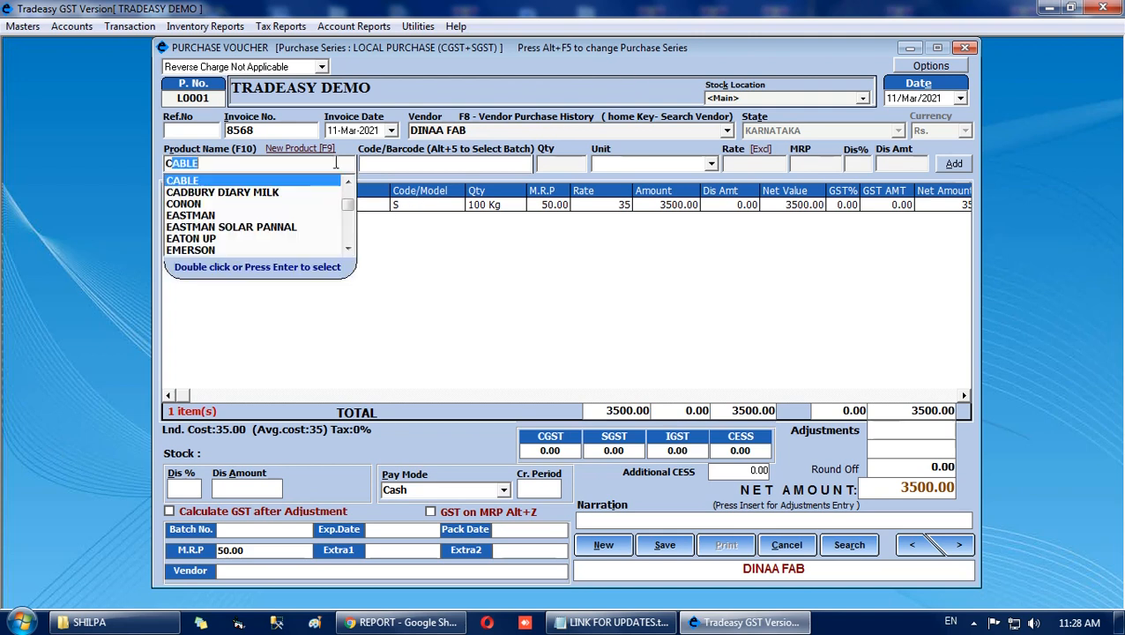
pyautogui.press('Down')
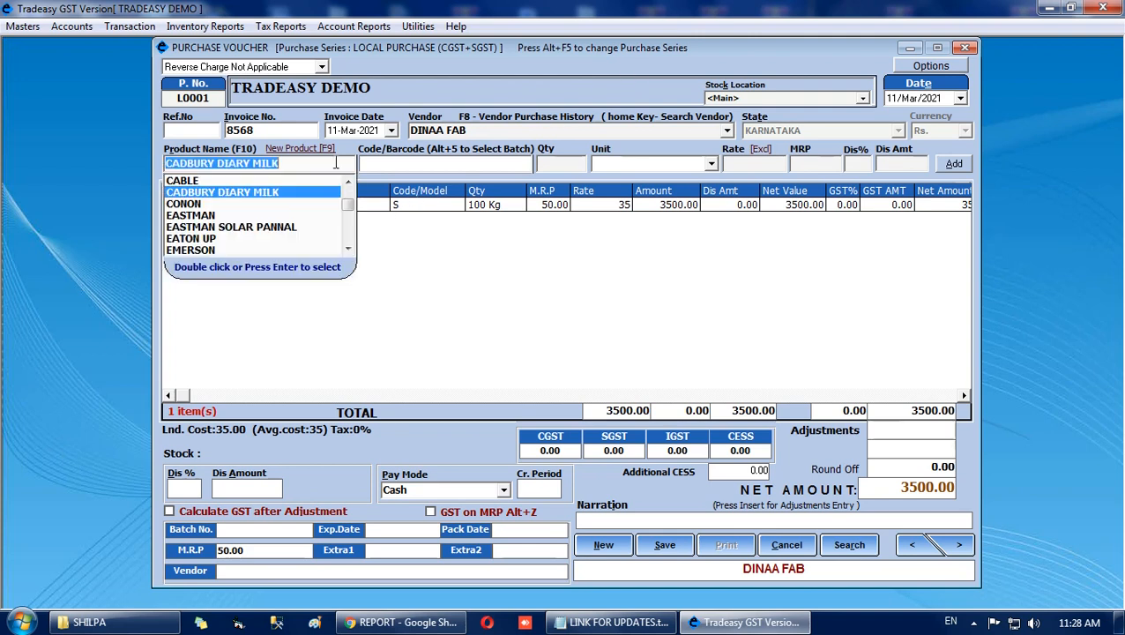
pyautogui.press('Return')
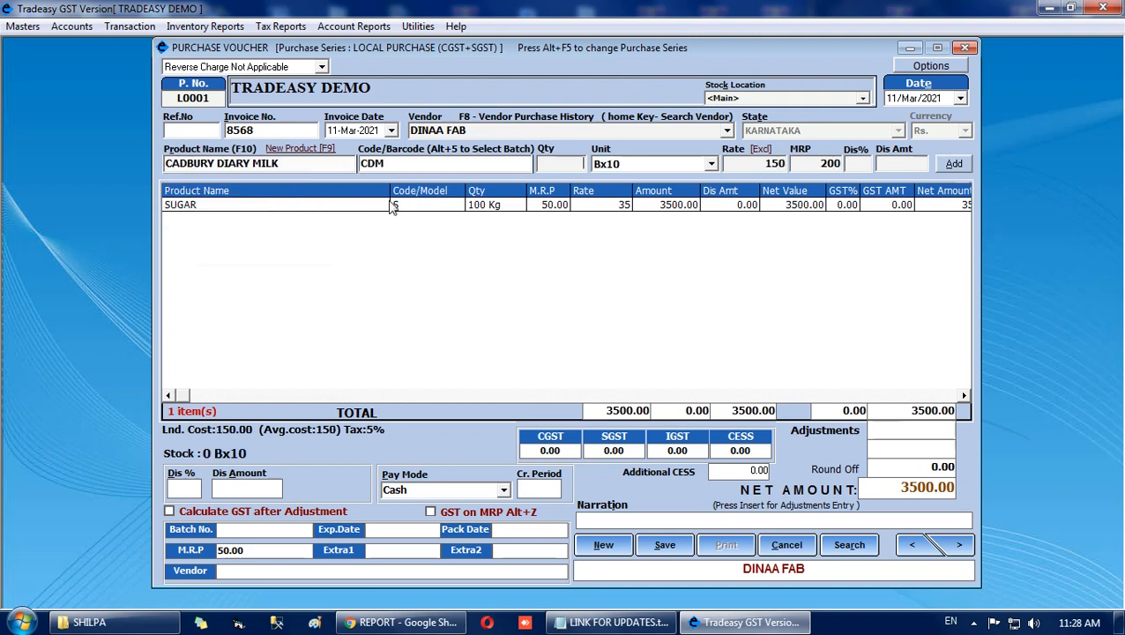
pyautogui.click(571, 165)
pyautogui.write('50')
pyautogui.press('Return')
pyautogui.press('Return')
pyautogui.press('Return')
pyautogui.press('Return')
pyautogui.press('Return')
# Save the purchase voucher without printing barcodes and close the voucher window.
pyautogui.click(665, 544)
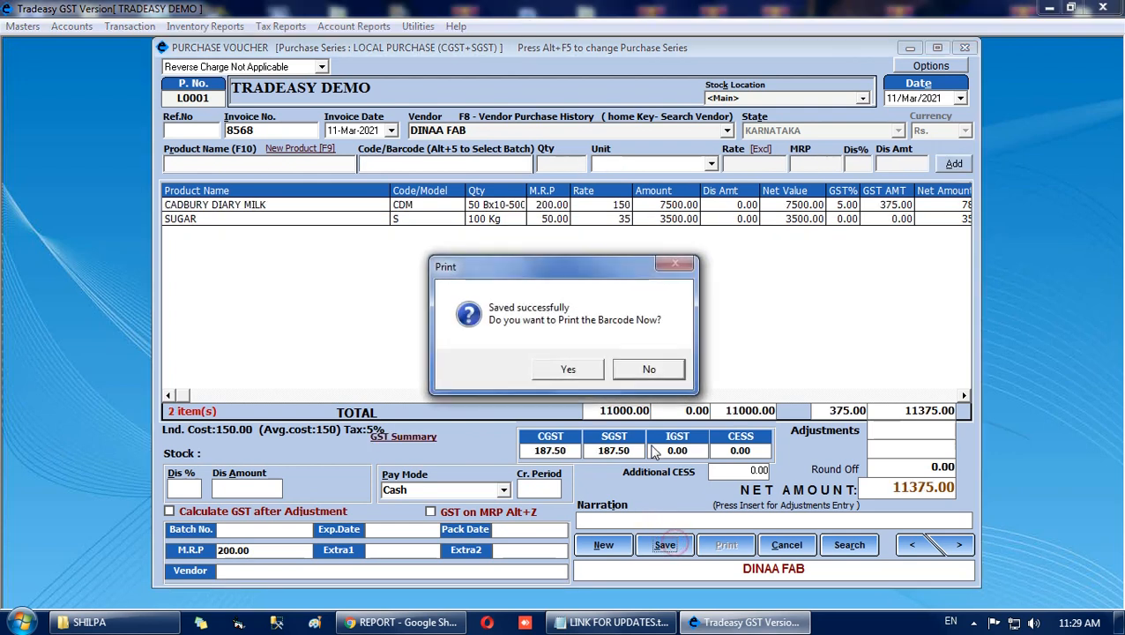
pyautogui.click(636, 374)
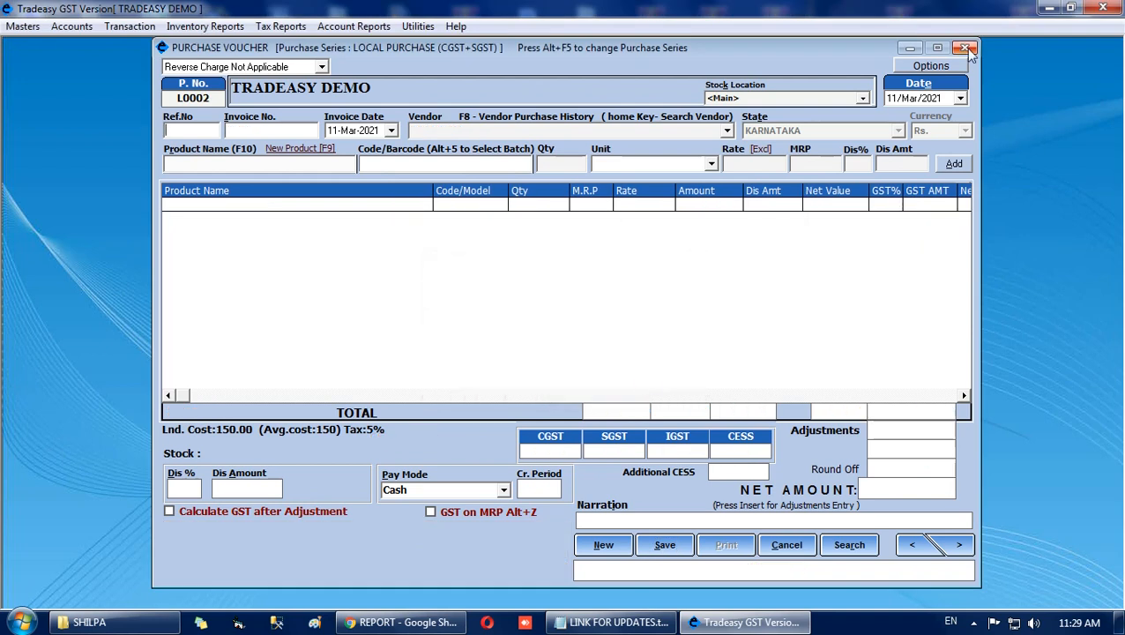
pyautogui.click(965, 49)
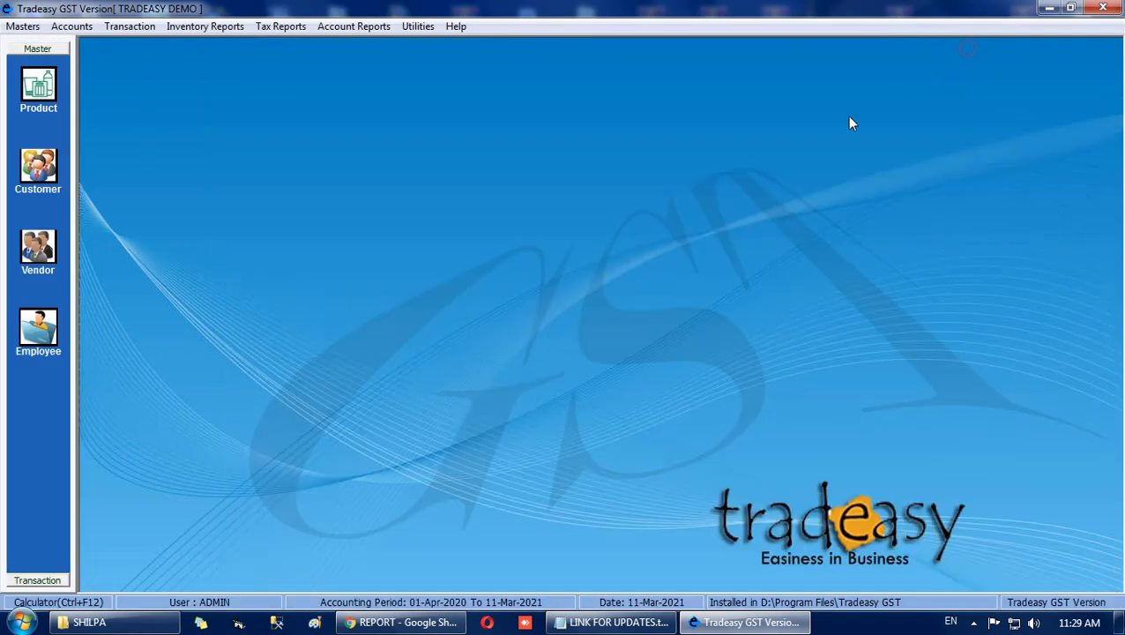
# Open a new sales bill in the Default bill series.
pyautogui.click(135, 26)
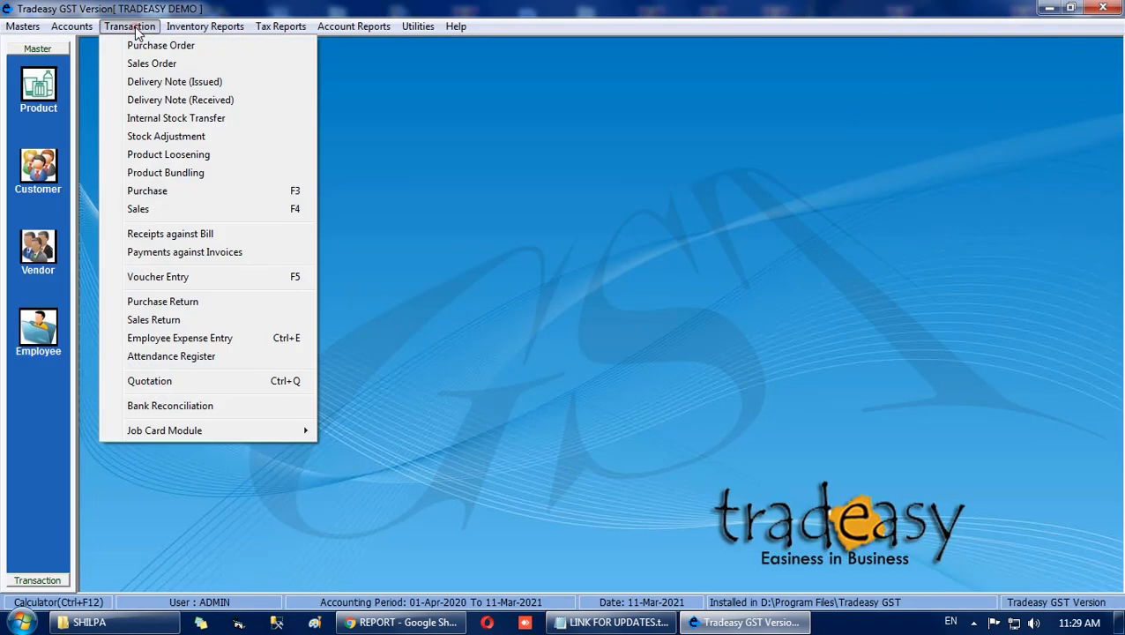
pyautogui.click(139, 209)
pyautogui.press('Return')
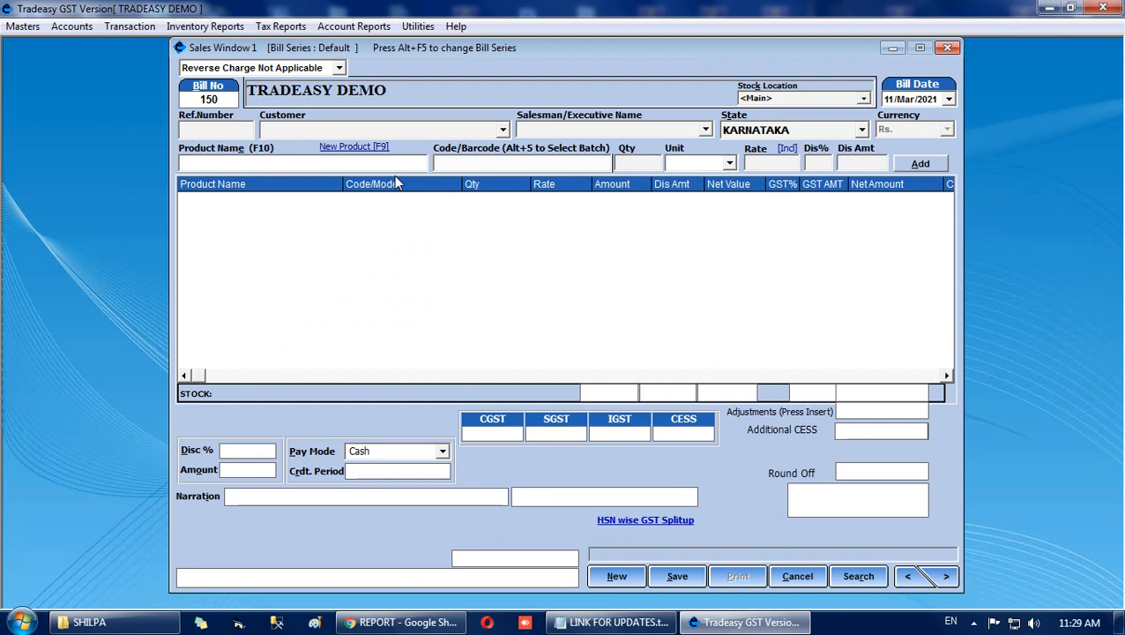
# Add 500 Gm of SUGAR to the sales bill, keeping the default rate for grams and no discount.
pyautogui.write('SUGAR')
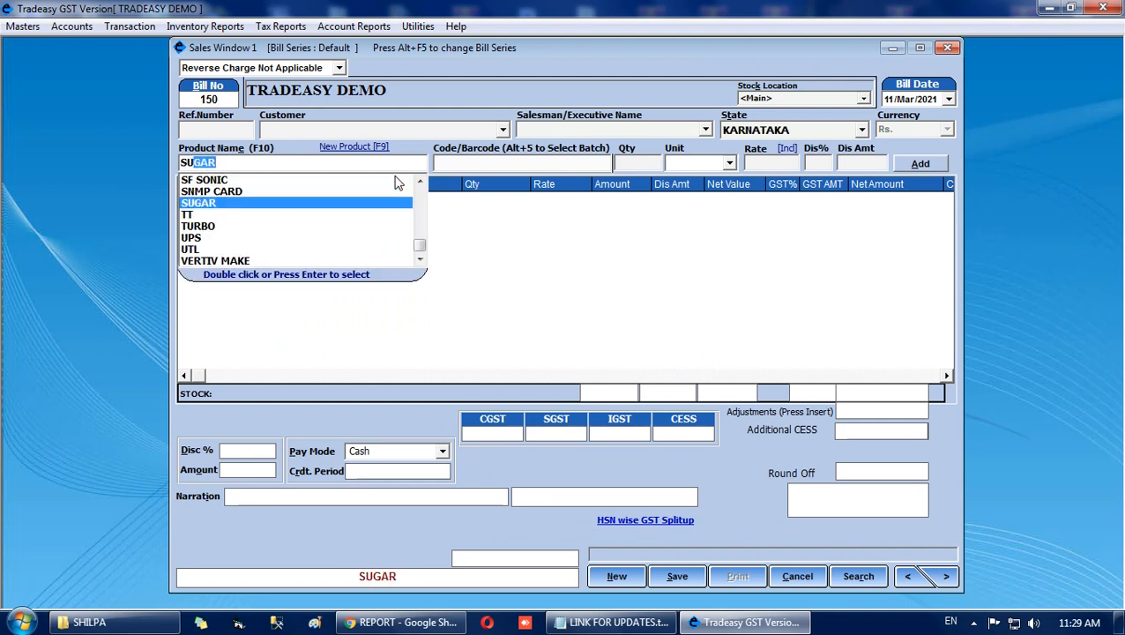
pyautogui.press('Return')
pyautogui.write('5')
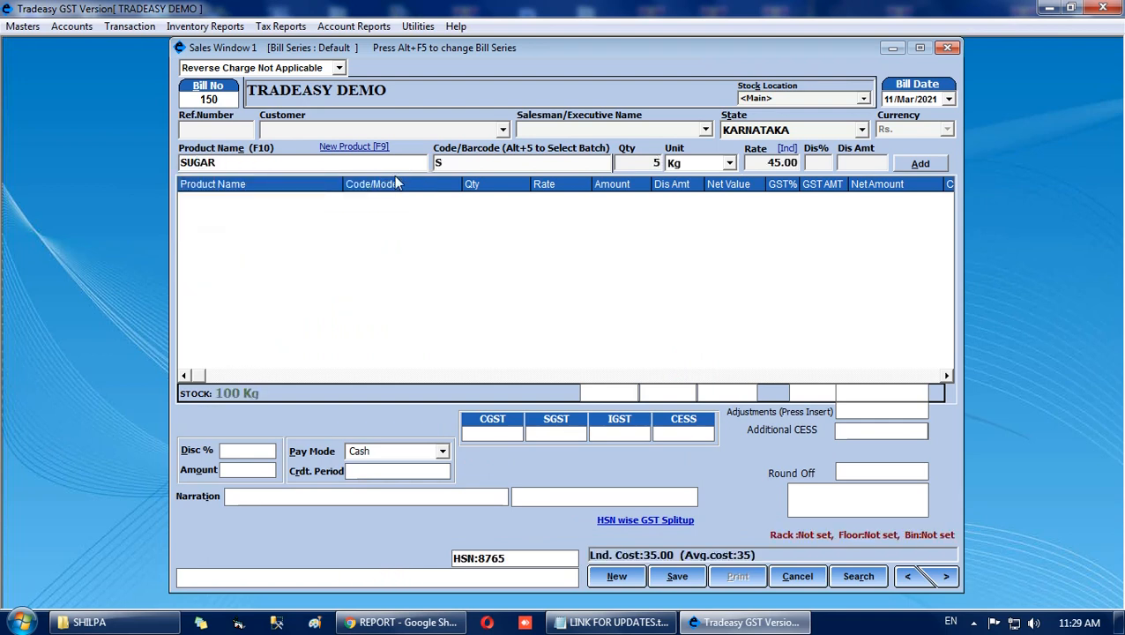
pyautogui.write('00')
pyautogui.click(728, 164)
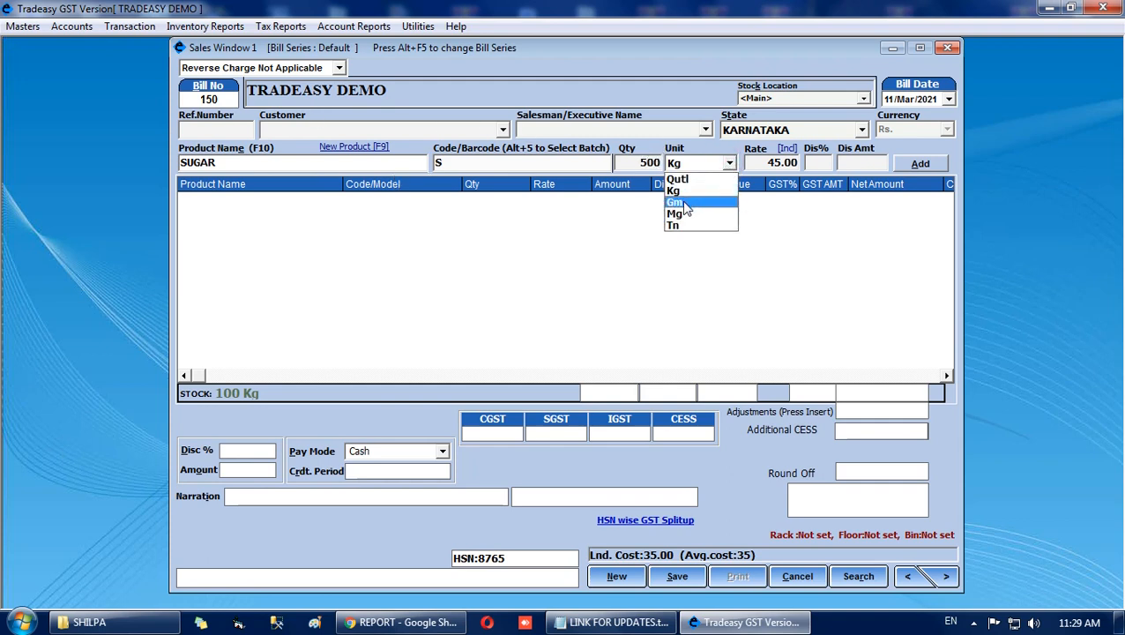
pyautogui.click(684, 208)
pyautogui.click(756, 164)
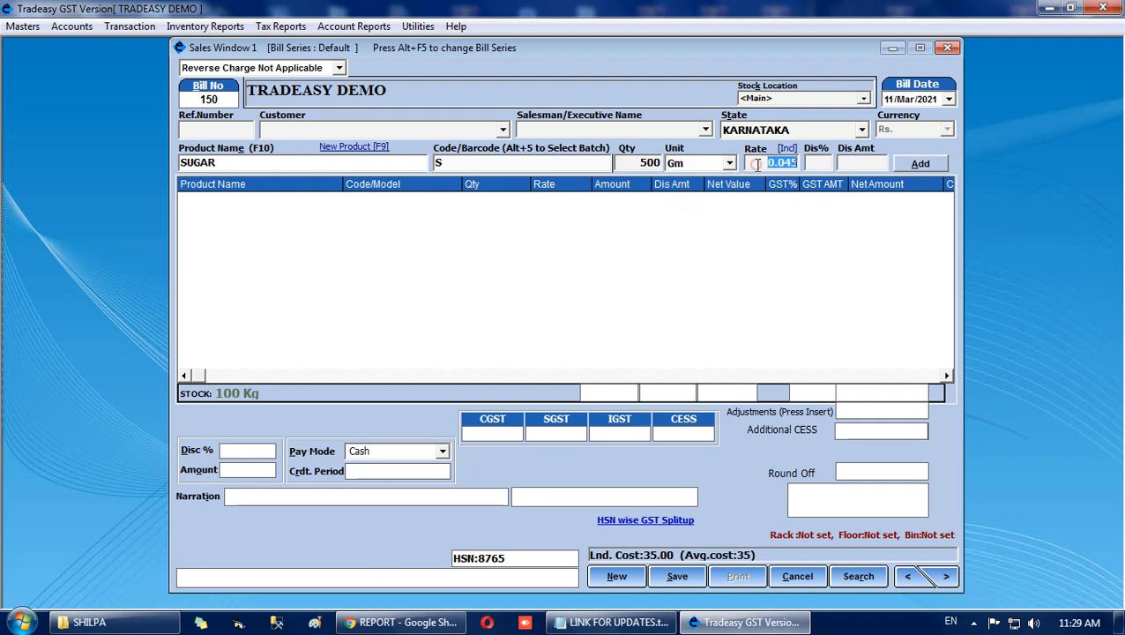
pyautogui.press('Return')
pyautogui.press('Return')
pyautogui.press('Return')
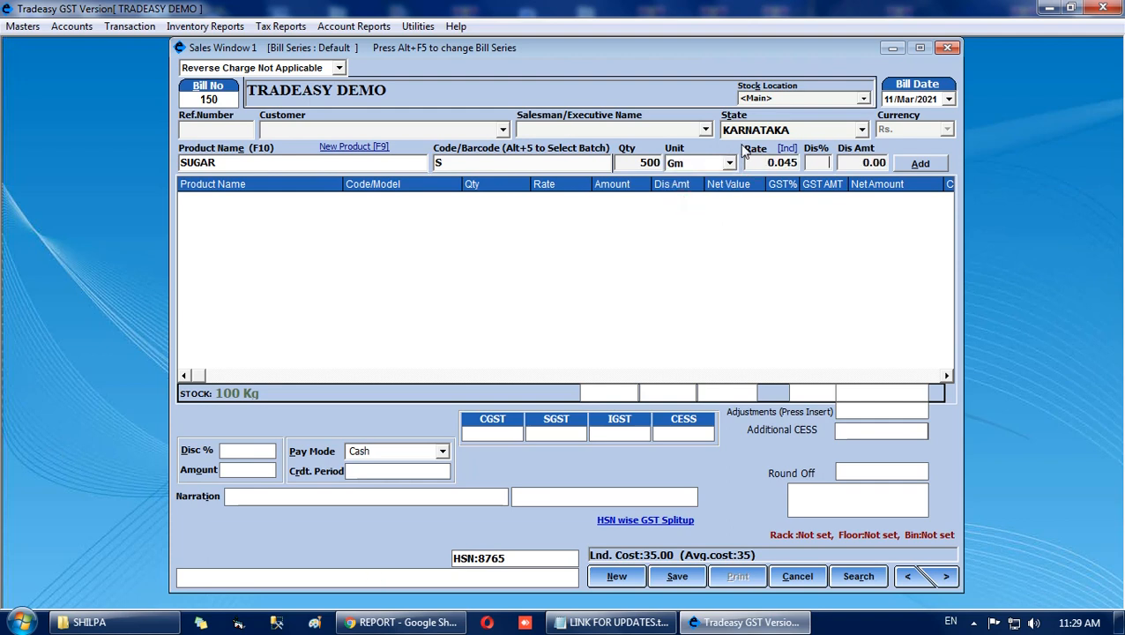
pyautogui.press('Return')
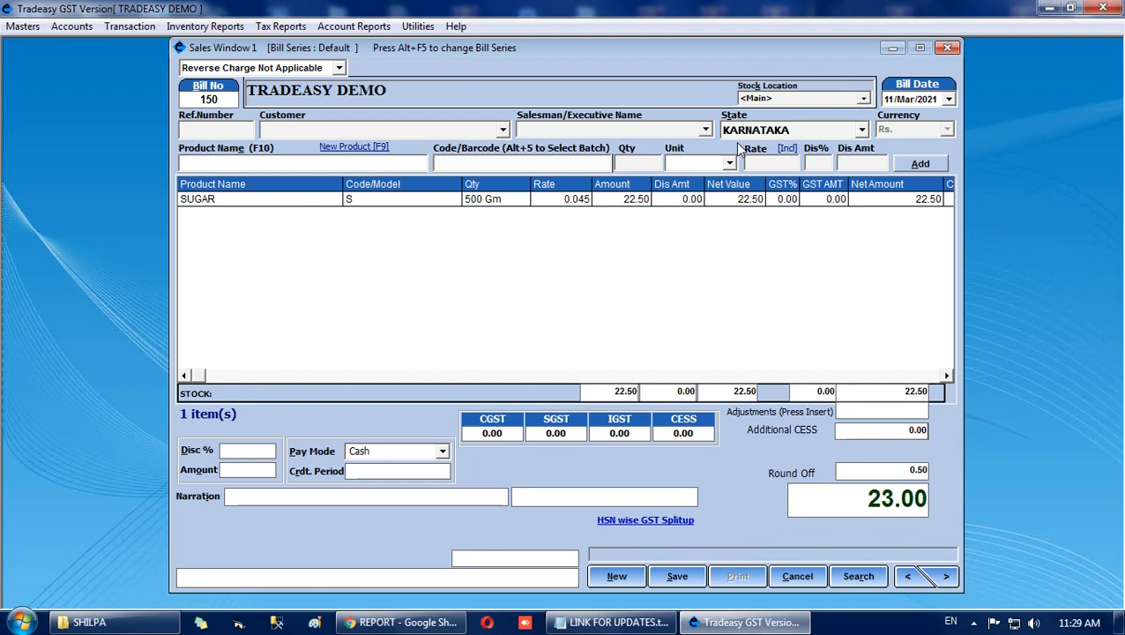
# Add 5 Nos of CADBURY DIARY MILK to the sales bill at the default rate, and save the bill without printing.
pyautogui.write('CA')
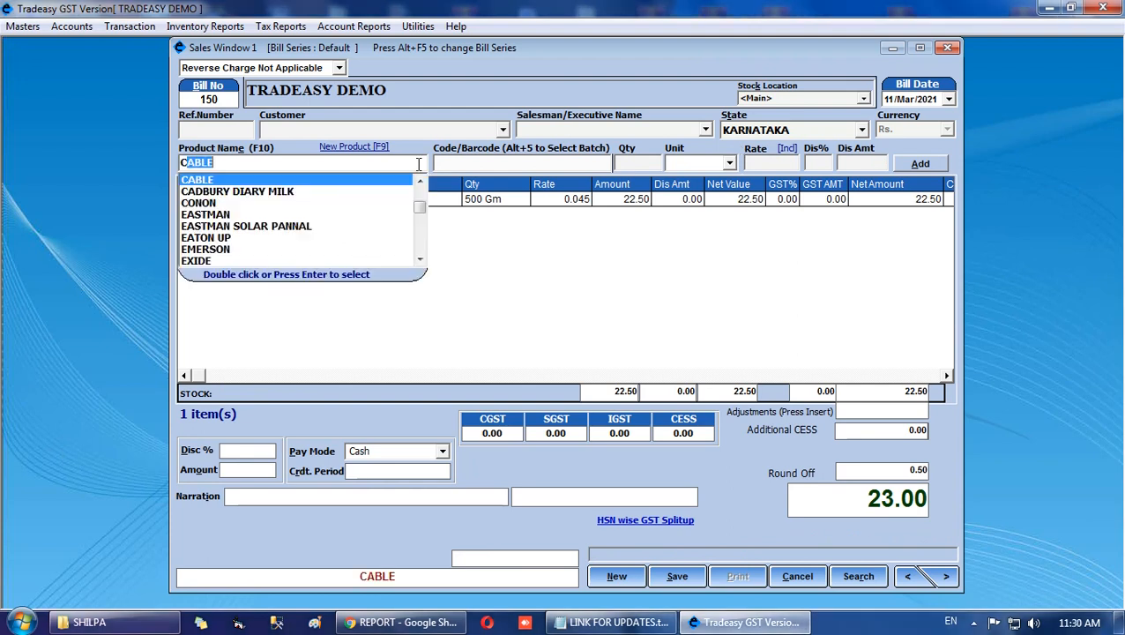
pyautogui.write('DBURY DIARY MILK')
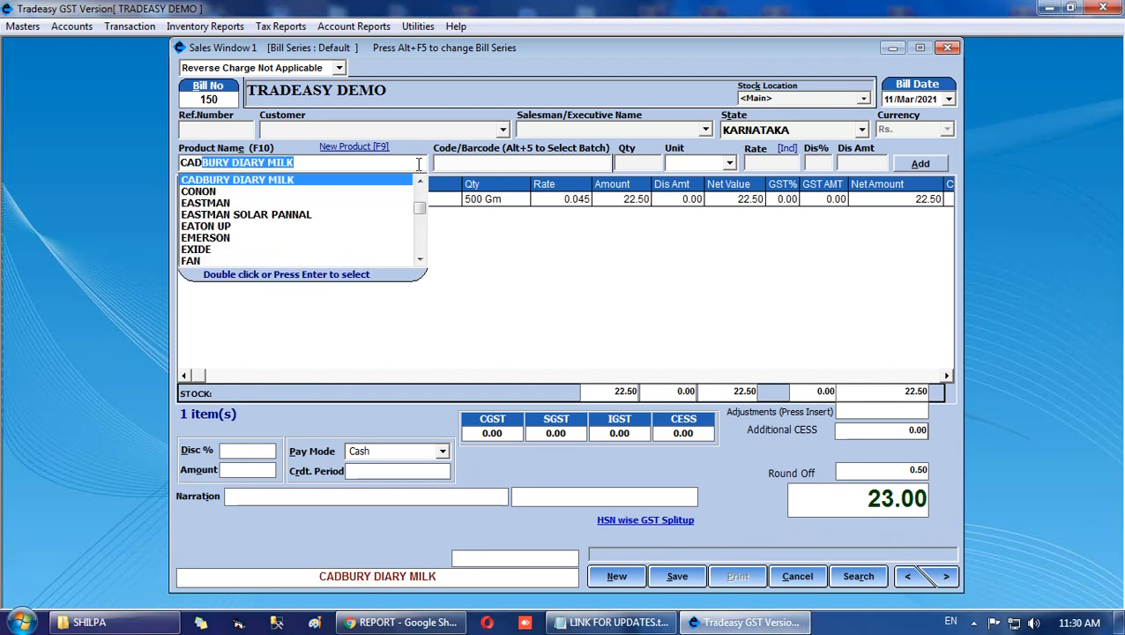
pyautogui.press('Return')
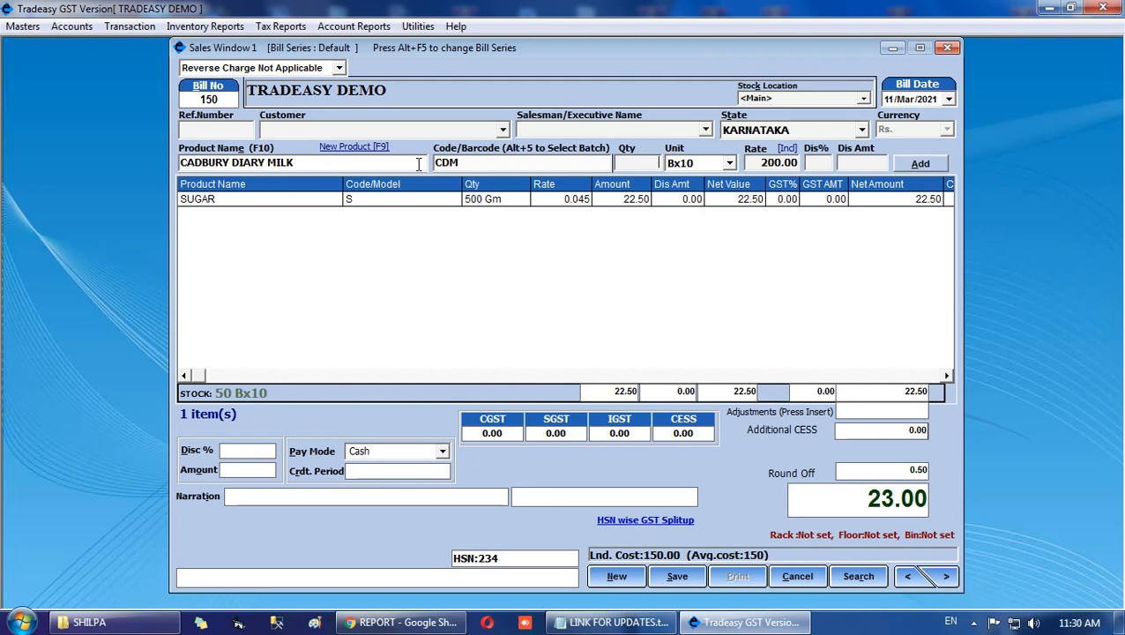
pyautogui.click(645, 160)
pyautogui.write('5')
pyautogui.click(729, 164)
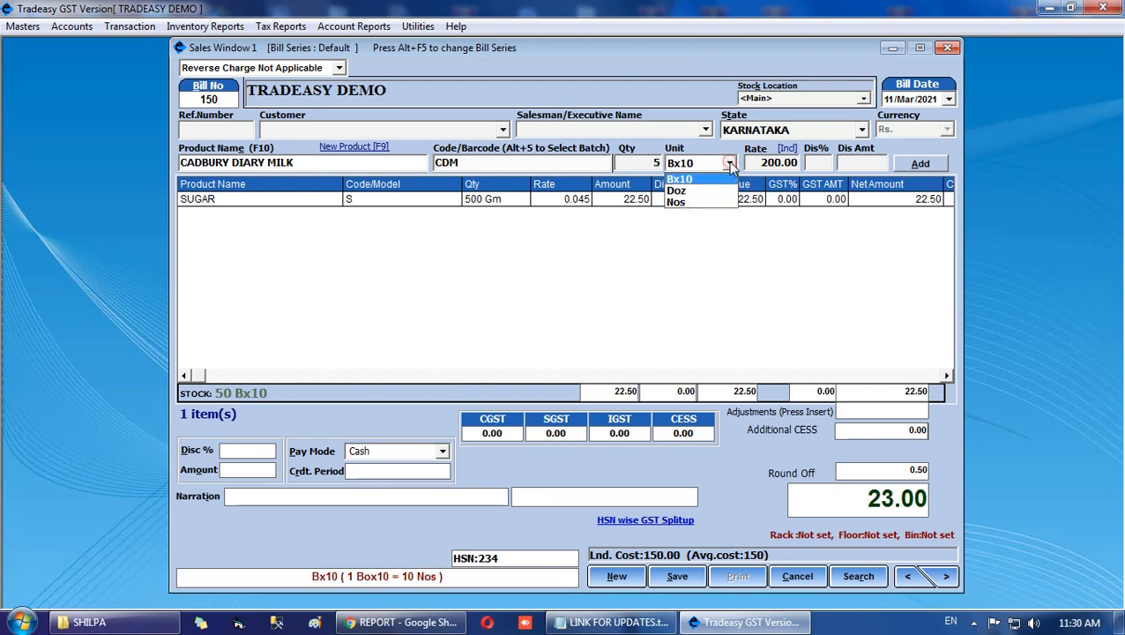
pyautogui.click(692, 203)
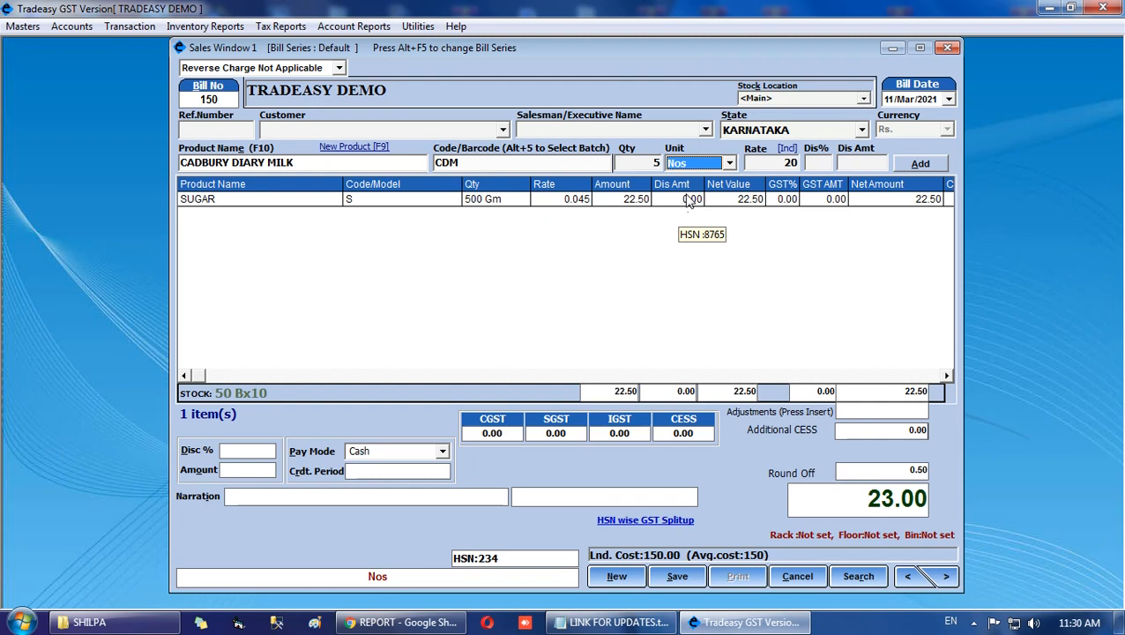
pyautogui.press('Return')
pyautogui.press('Return')
pyautogui.press('Return')
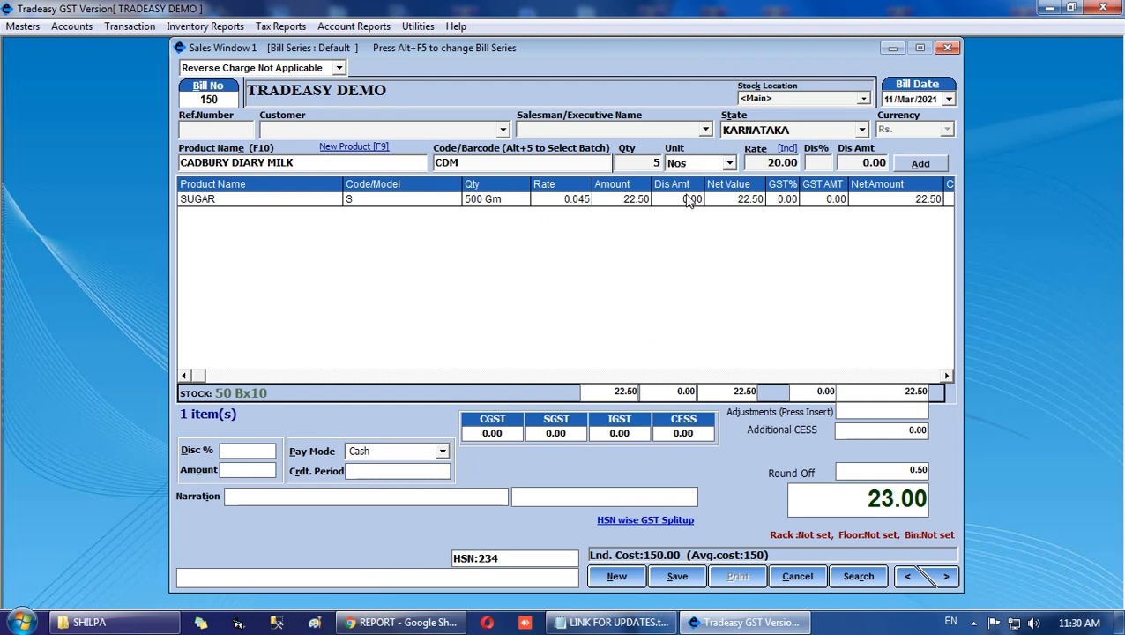
pyautogui.click(933, 166)
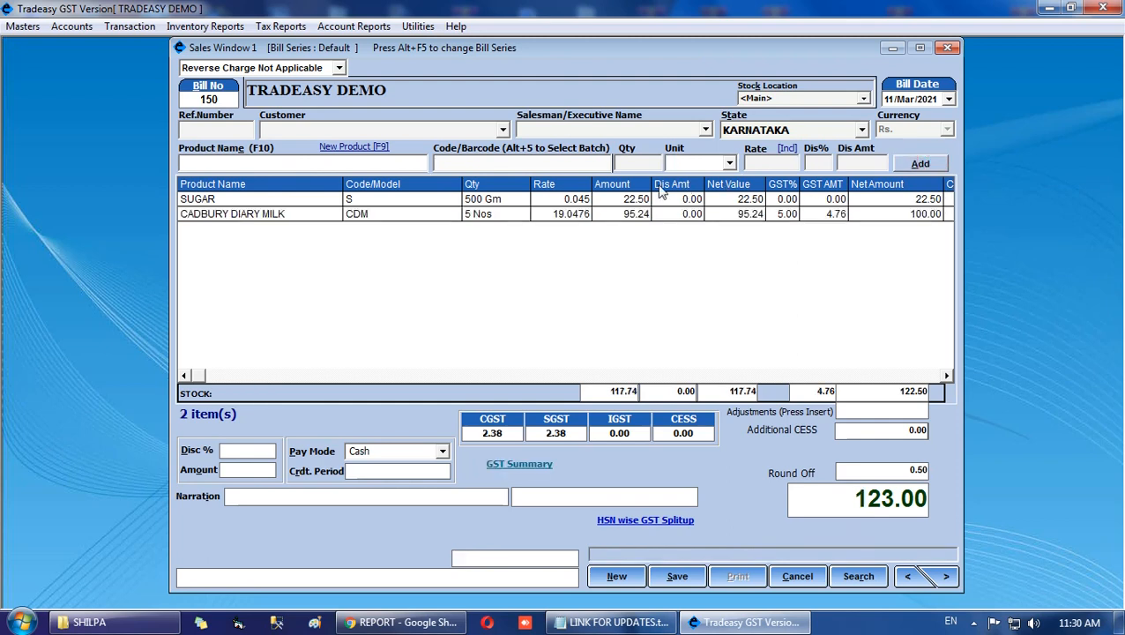
pyautogui.click(672, 577)
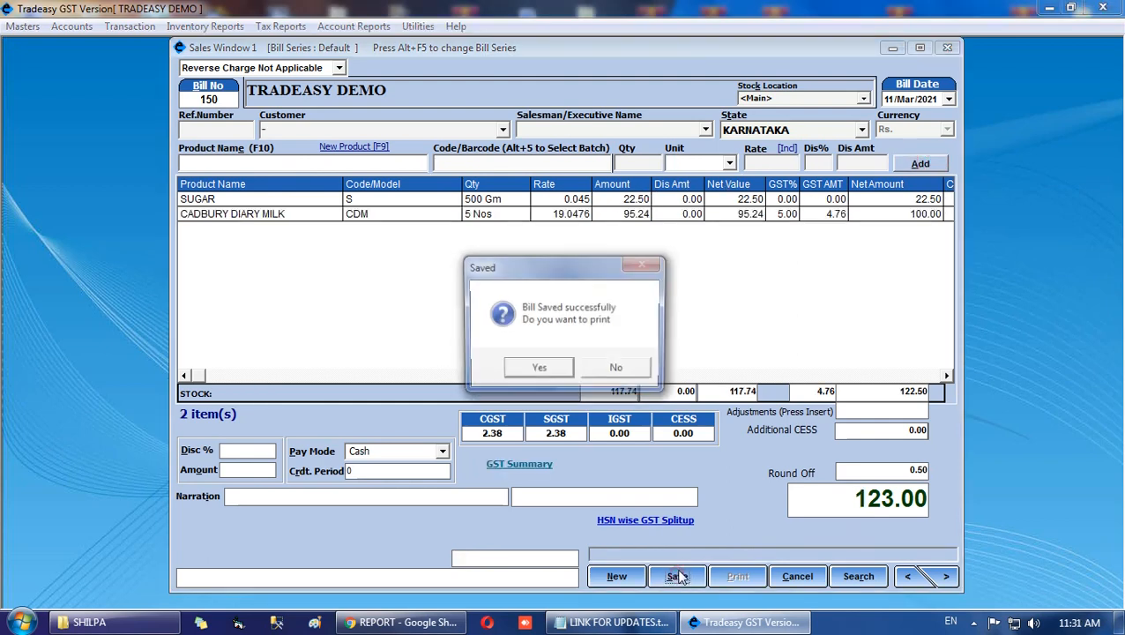
pyautogui.click(619, 370)
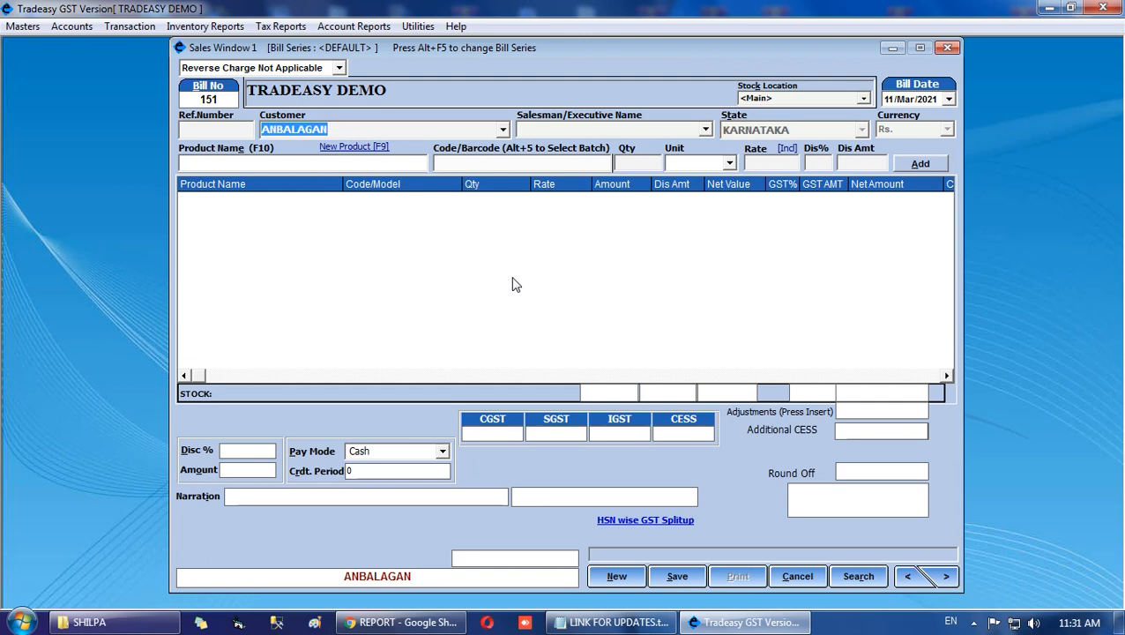
# Select the customer for the new sales bill and set the customer type to DEALER.
pyautogui.press('Return')
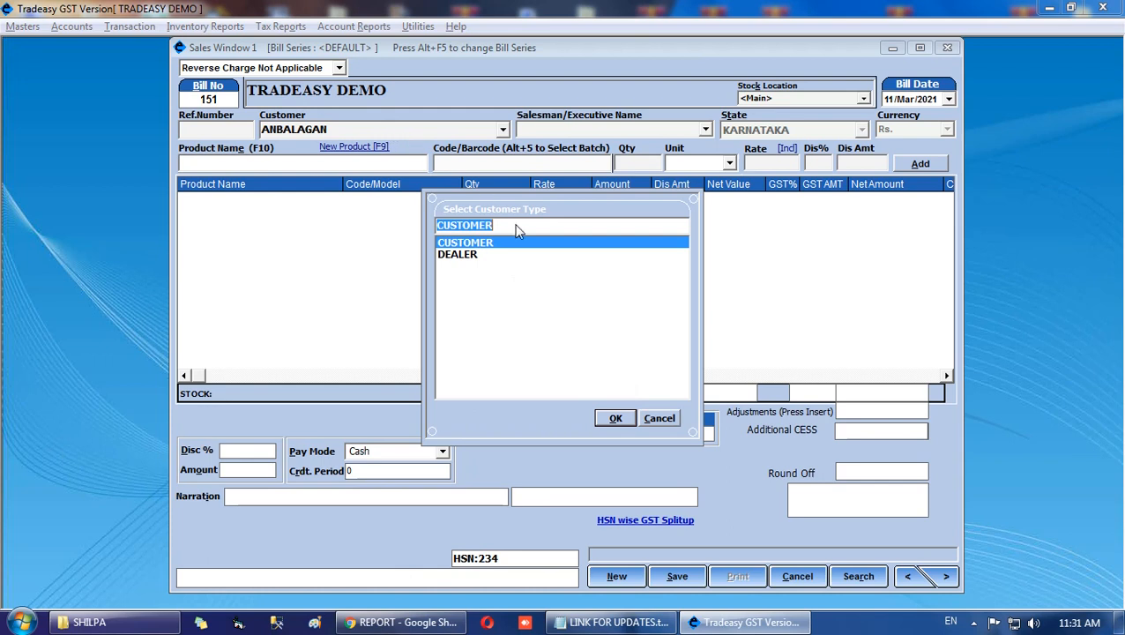
pyautogui.click(460, 255)
pyautogui.click(615, 417)
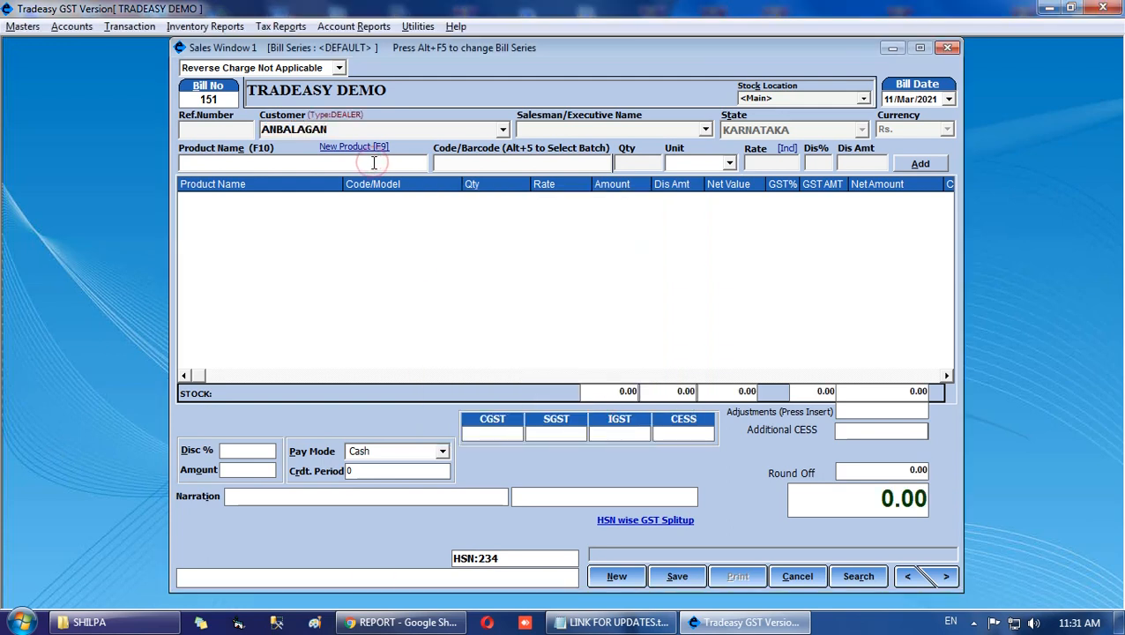
# Add 1 Doz of CADBURY DIARY MILK to the dealer's bill, keeping the default rate of 235 and no discount.
pyautogui.write('CADBURY DIARY MILK')
pyautogui.press('Down')
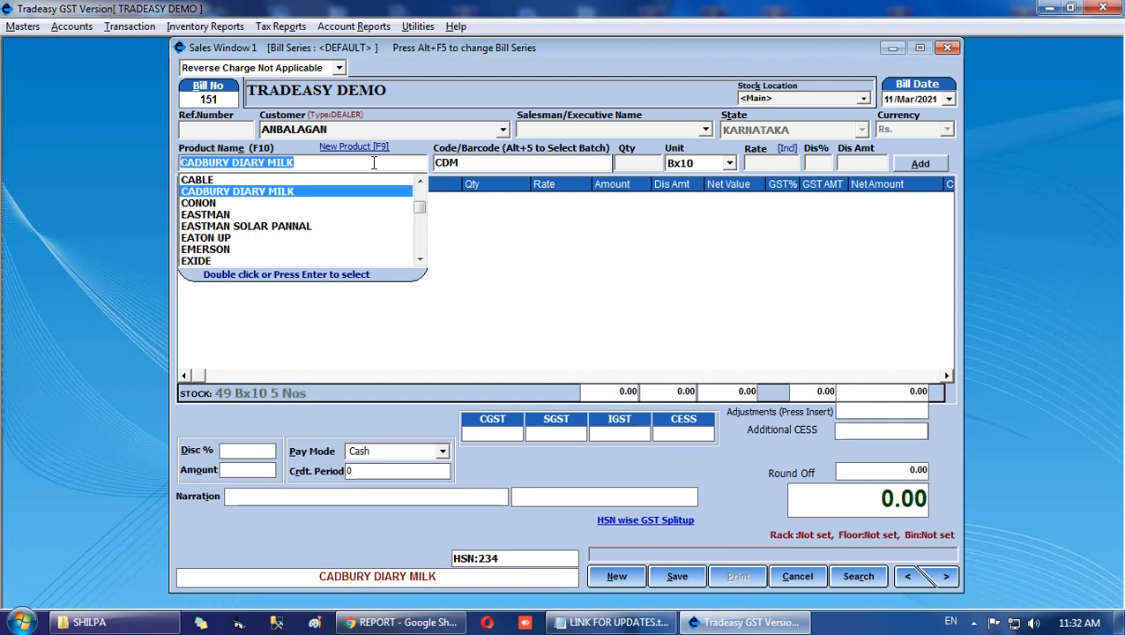
pyautogui.click(729, 163)
pyautogui.click(696, 192)
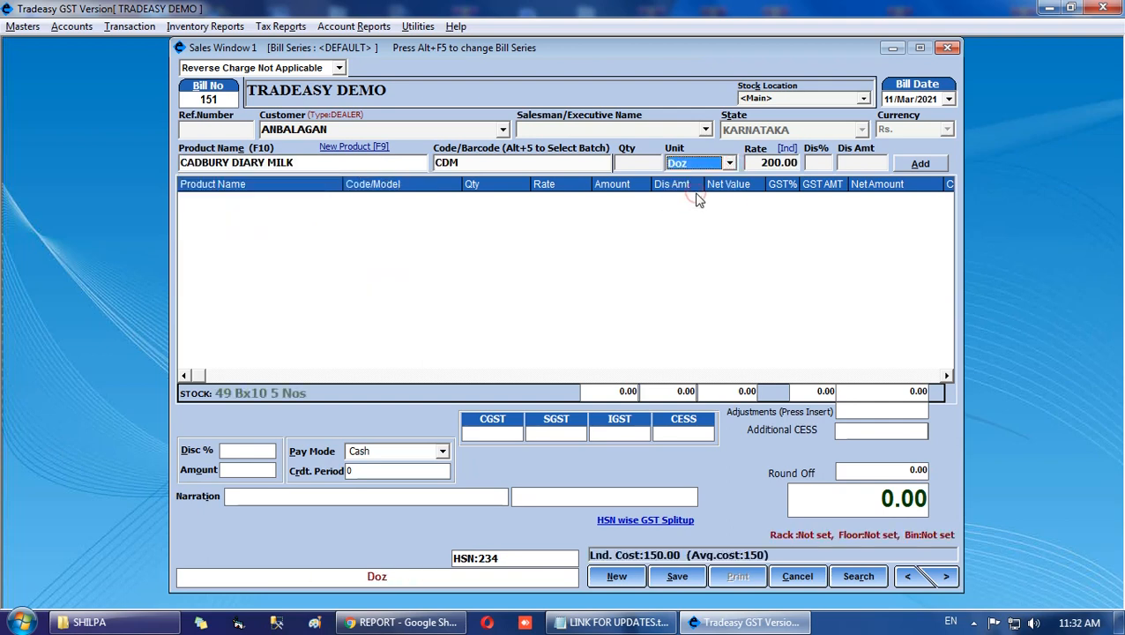
pyautogui.click(631, 162)
pyautogui.press('Return')
pyautogui.press('Return')
pyautogui.press('Return')
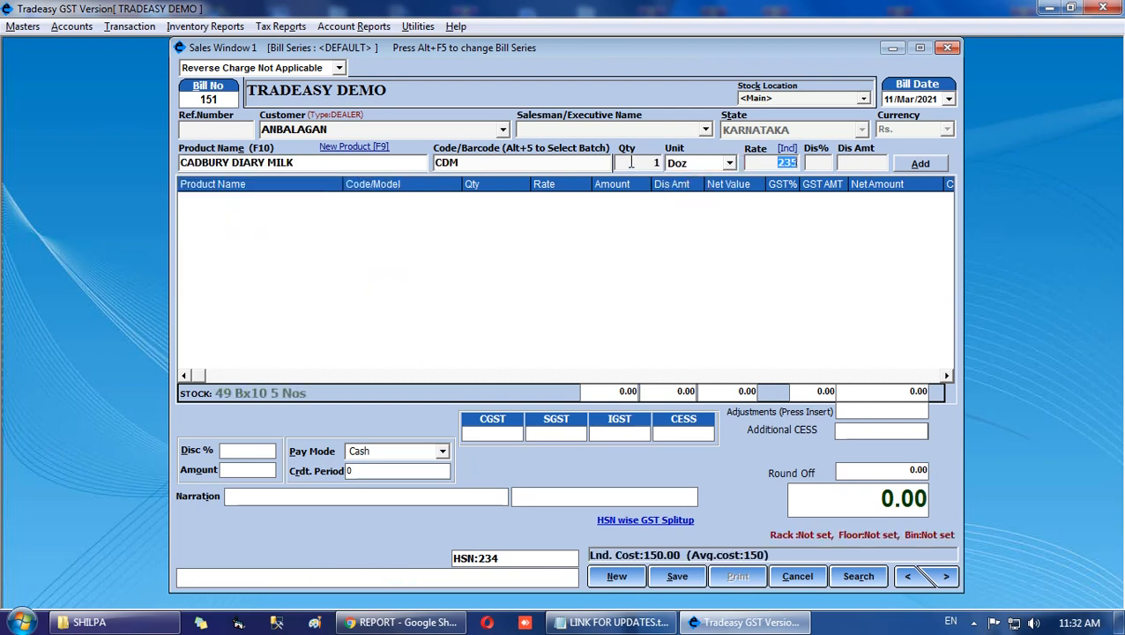
pyautogui.press('Return')
pyautogui.press('Return')
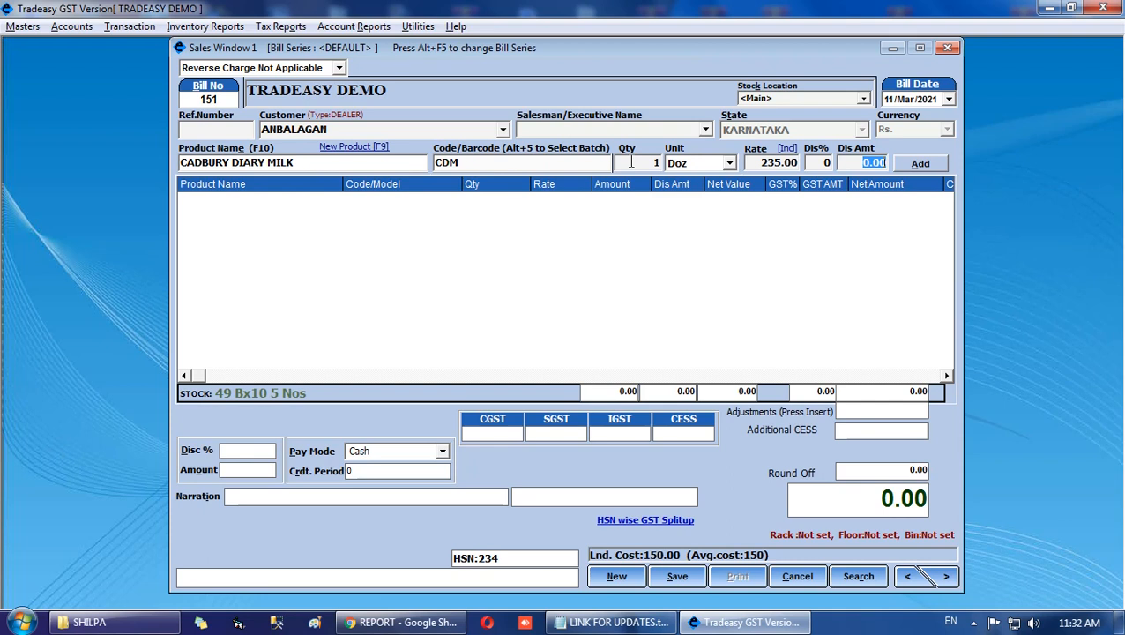
pyautogui.press('Return')
pyautogui.press('Return')
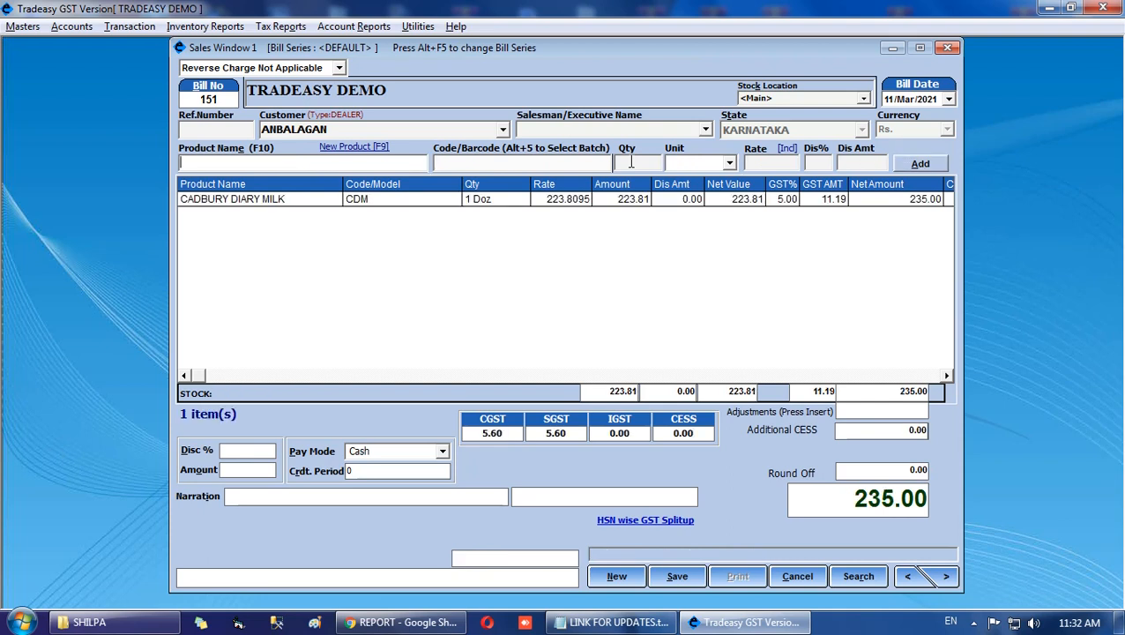
# Save the dealer's bill without printing and close the sales window.
pyautogui.click(677, 575)
pyautogui.click(622, 372)
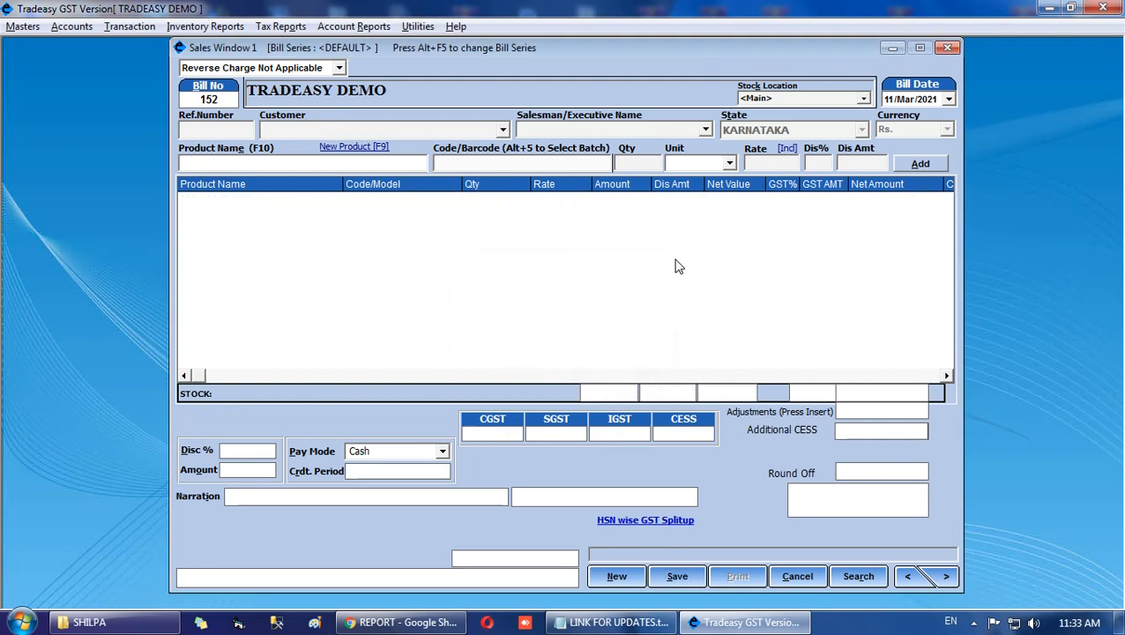
pyautogui.click(945, 49)
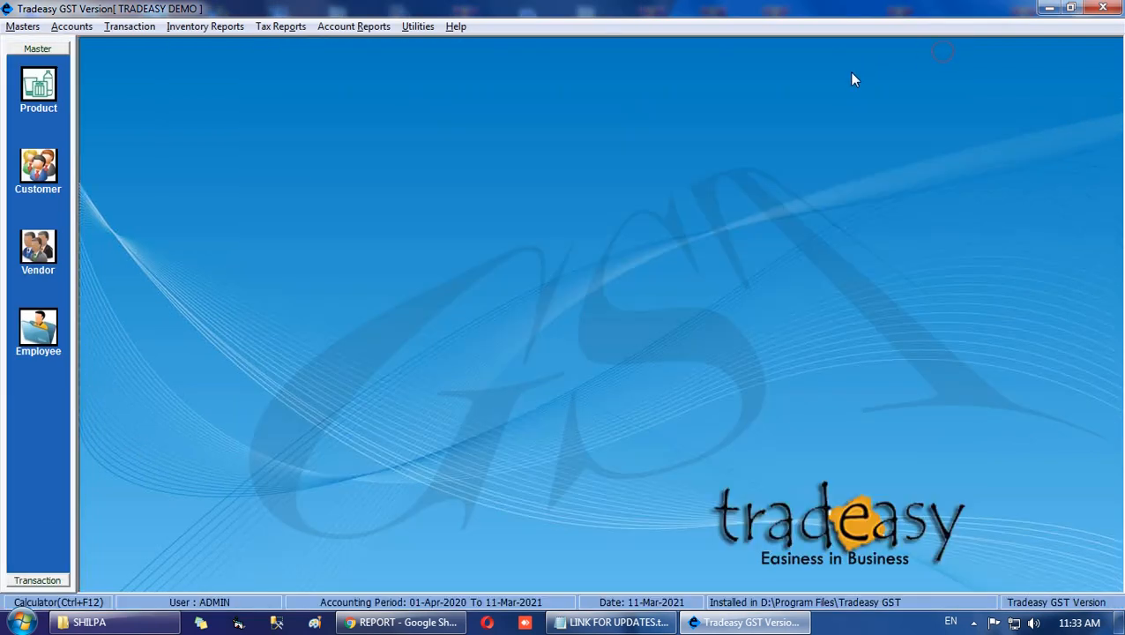
# View the Stock Register filtered by unit for products under the Box10 unit.
pyautogui.click(220, 25)
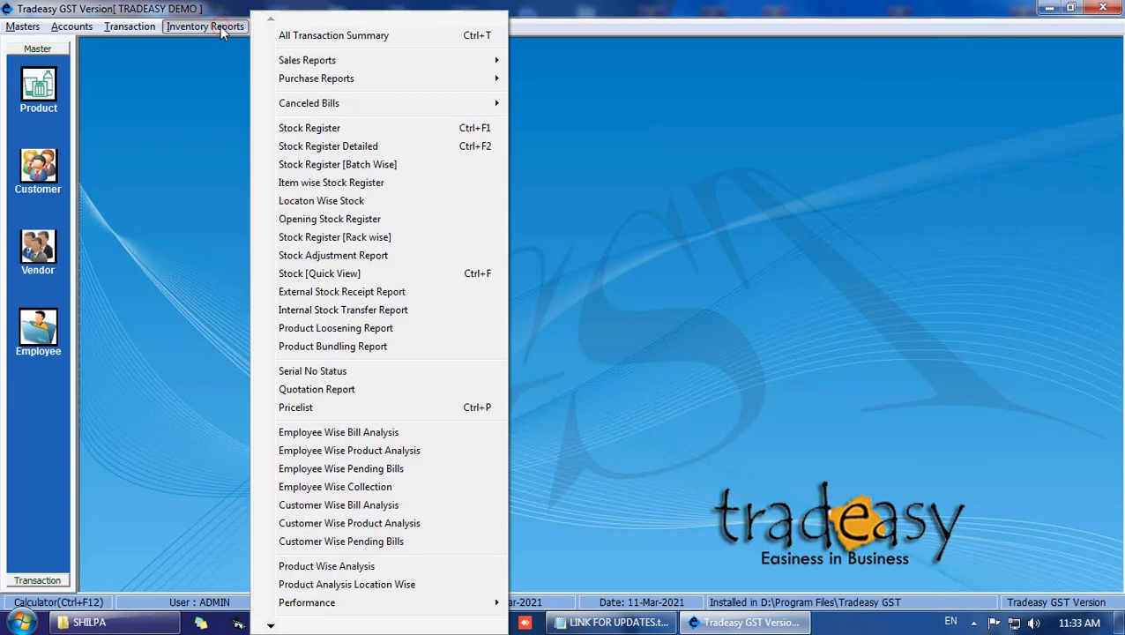
pyautogui.click(328, 129)
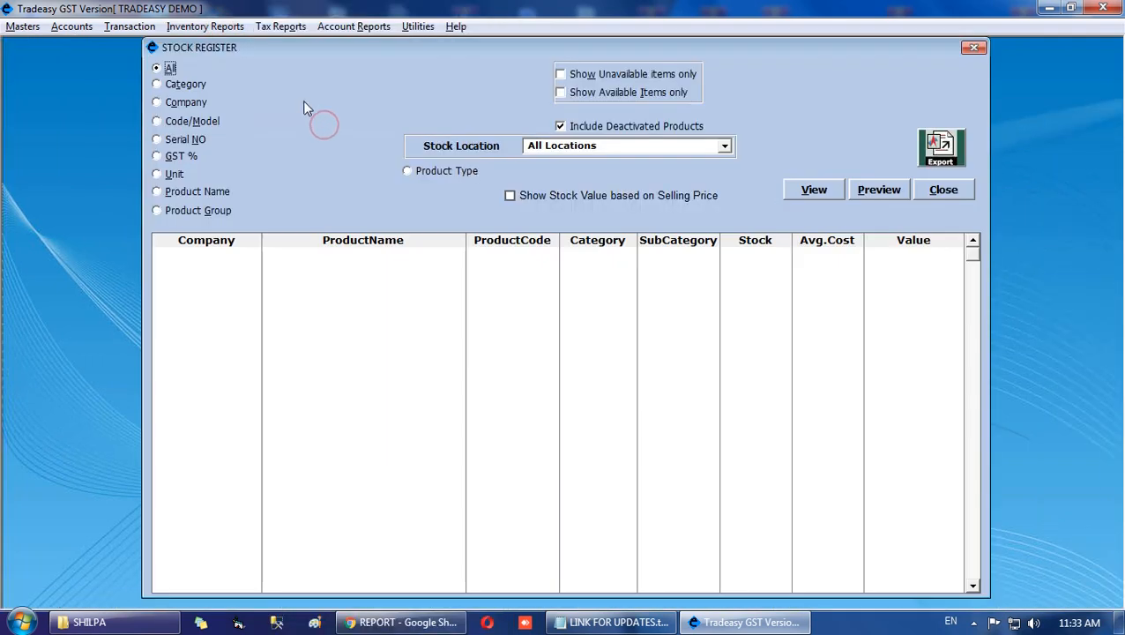
pyautogui.click(173, 174)
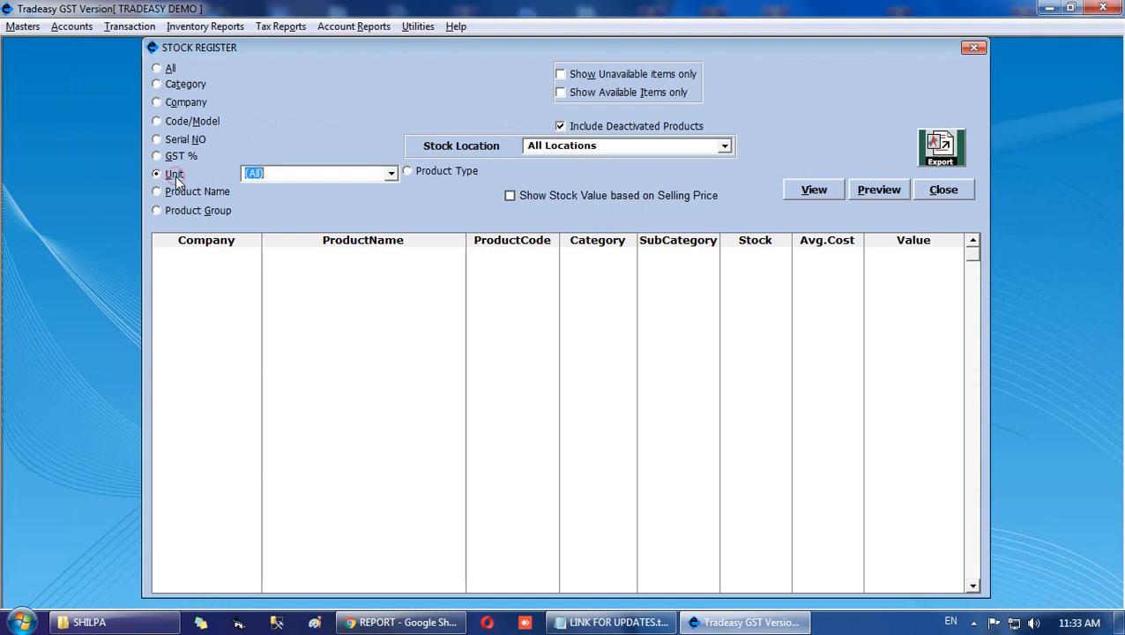
pyautogui.click(391, 175)
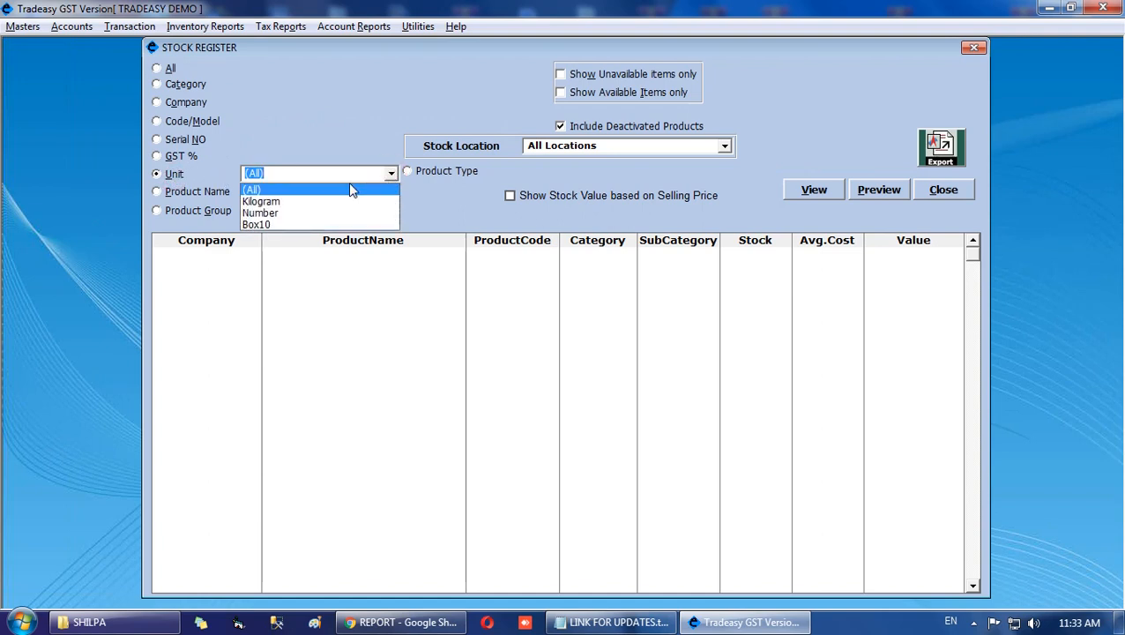
pyautogui.click(292, 222)
pyautogui.click(807, 187)
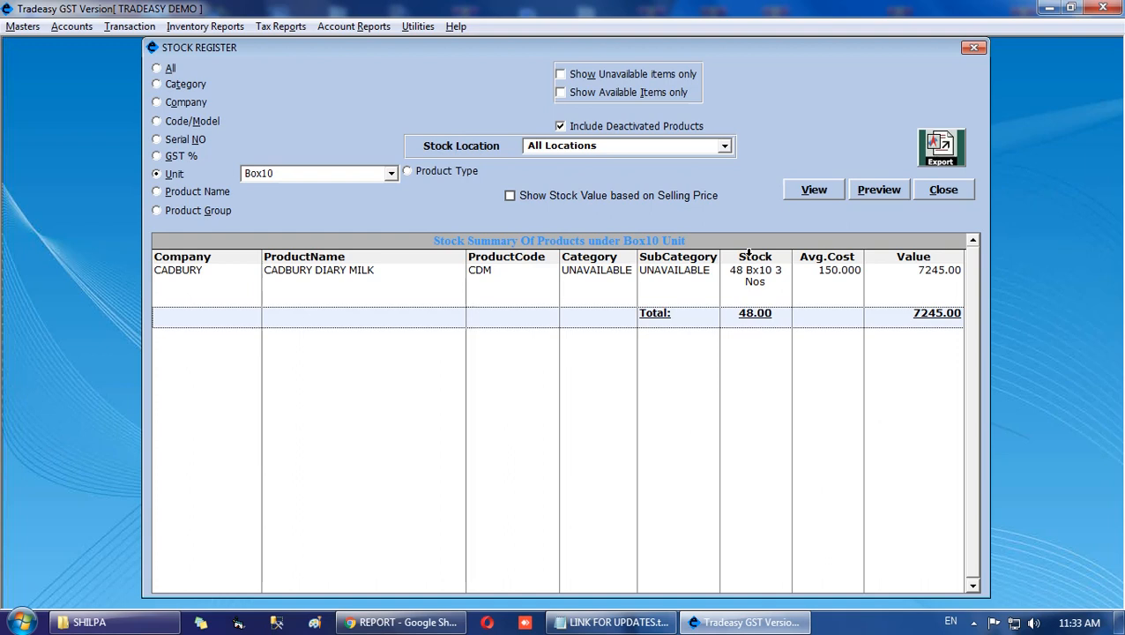
# View the stock summary for products under the Kilogram unit, and close the Stock Register.
pyautogui.click(391, 175)
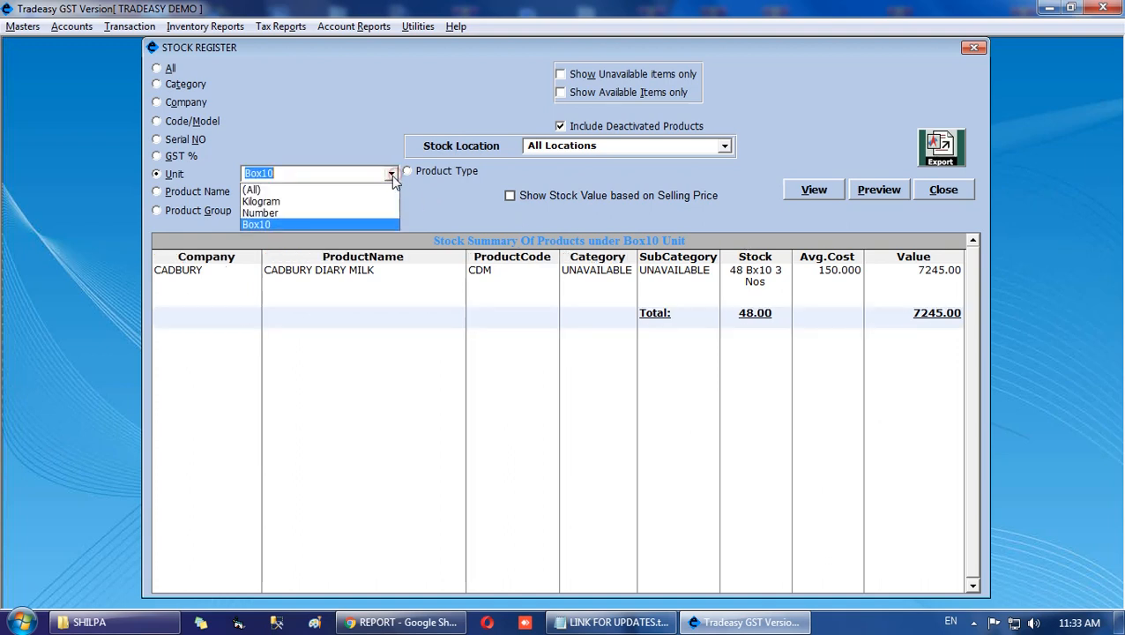
pyautogui.click(348, 204)
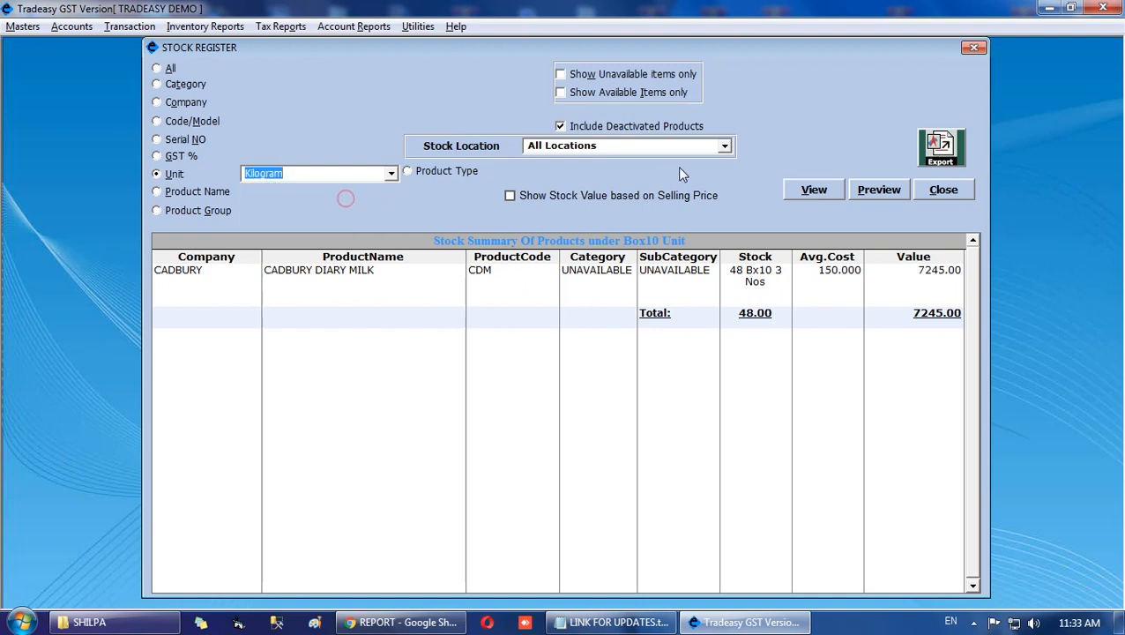
pyautogui.click(814, 189)
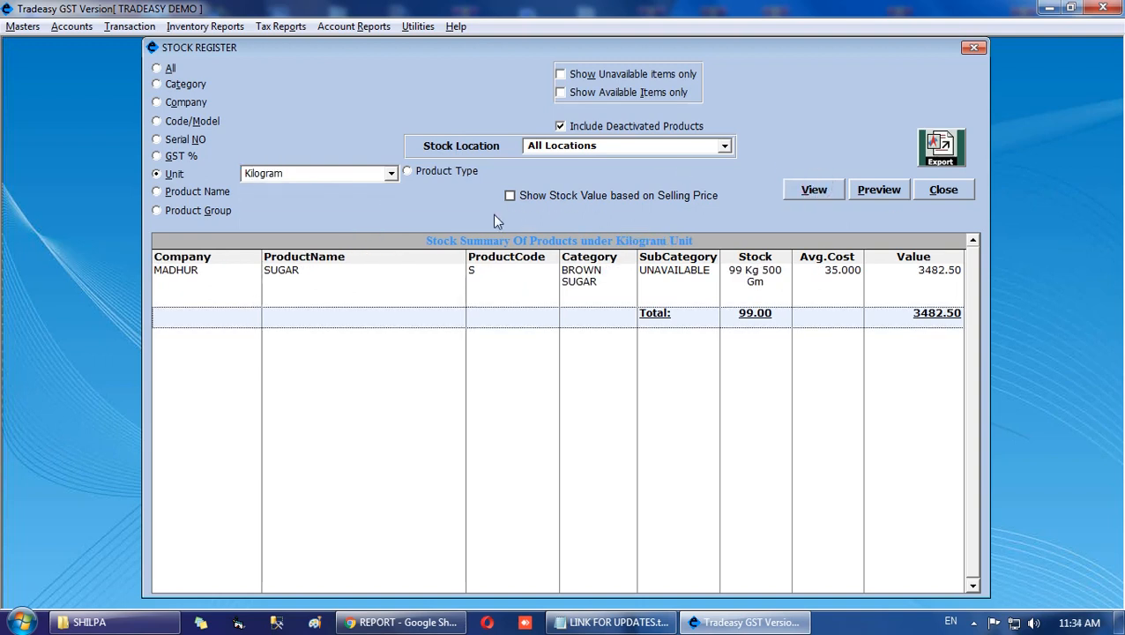
pyautogui.click(943, 190)
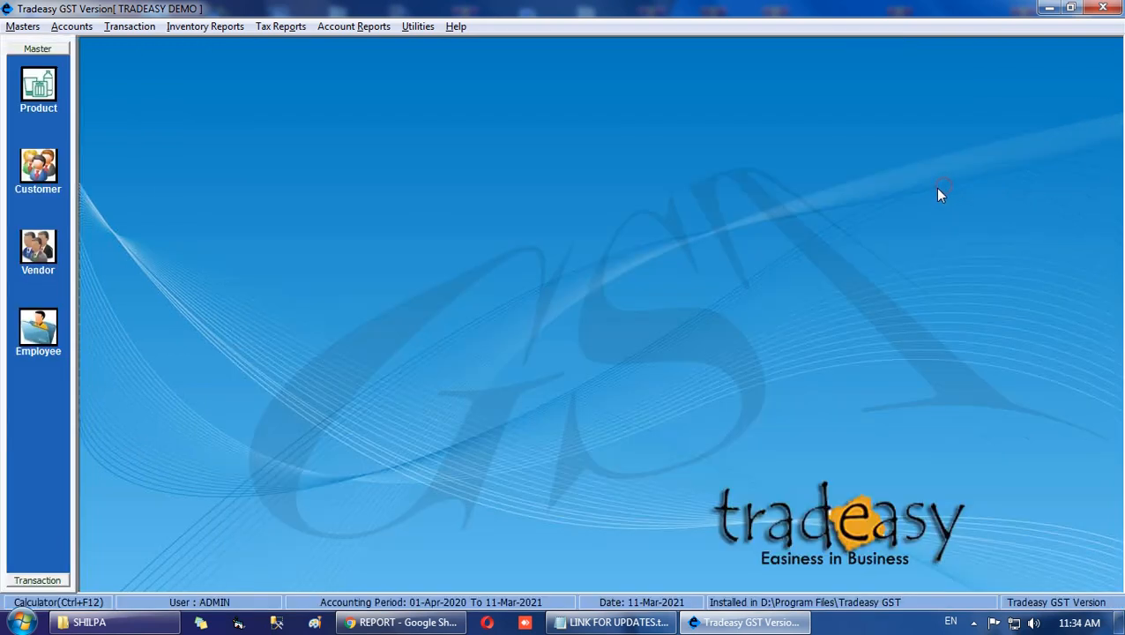